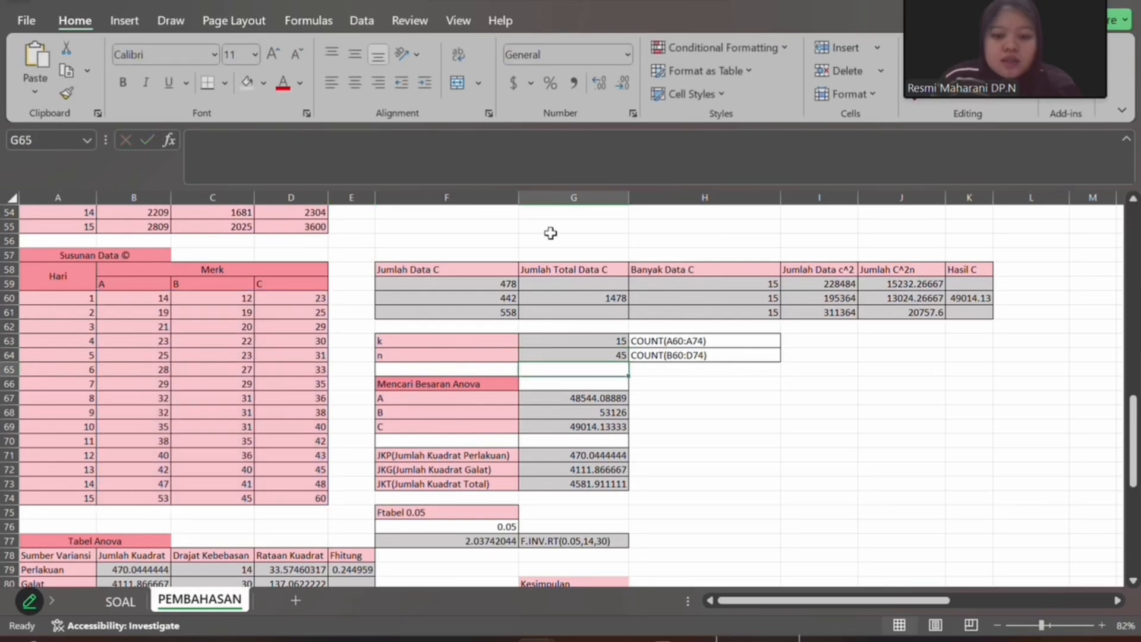
- Switch to the purple PowerPoint presentation, show the k, n and Mencari Besaran Anova slide as a slide show, and end the show
mouse_move(636, 637)
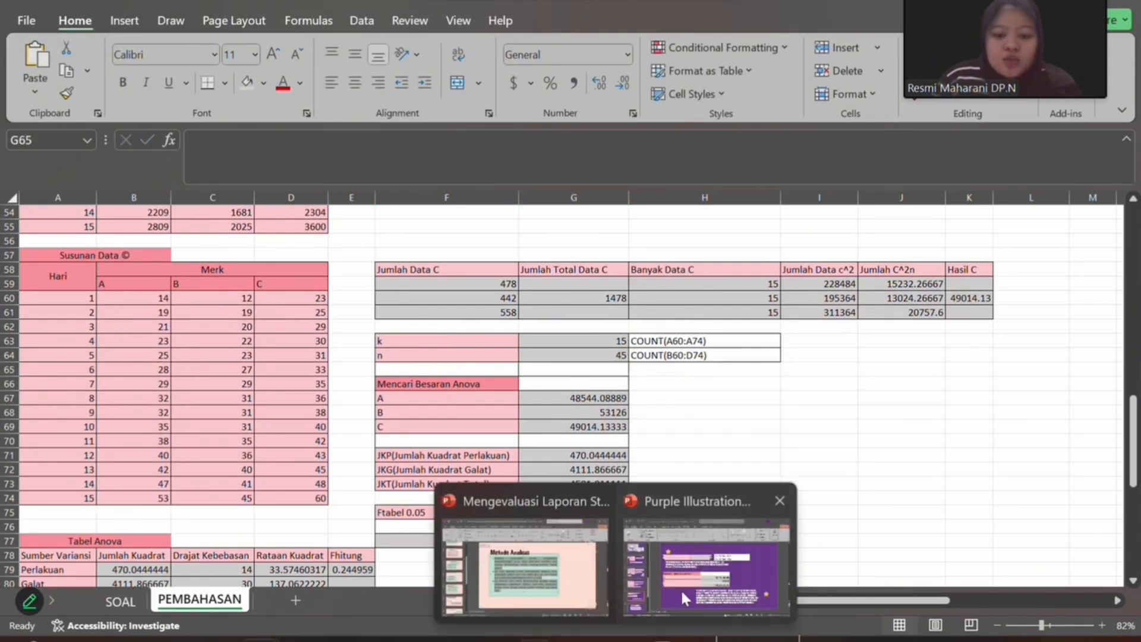
click(680, 588)
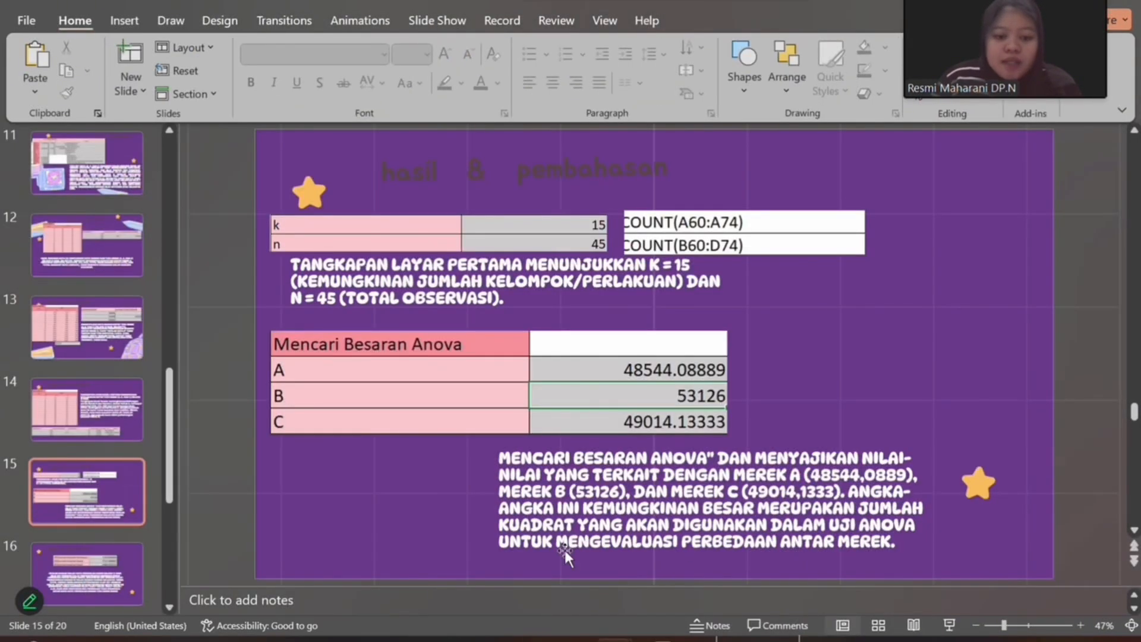
click(949, 625)
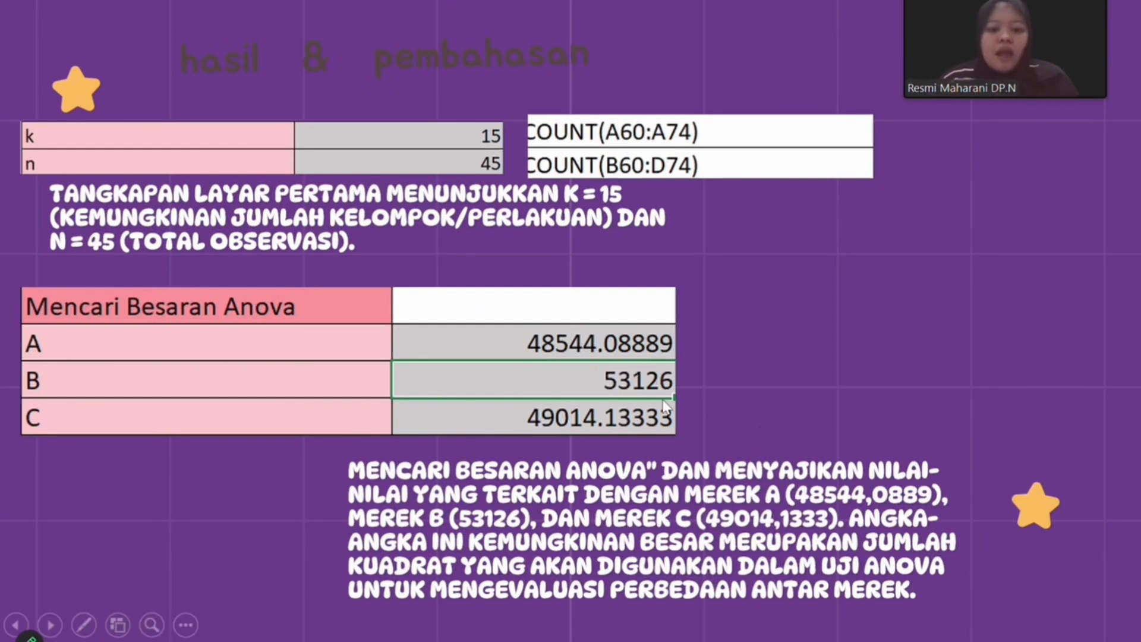
click(186, 624)
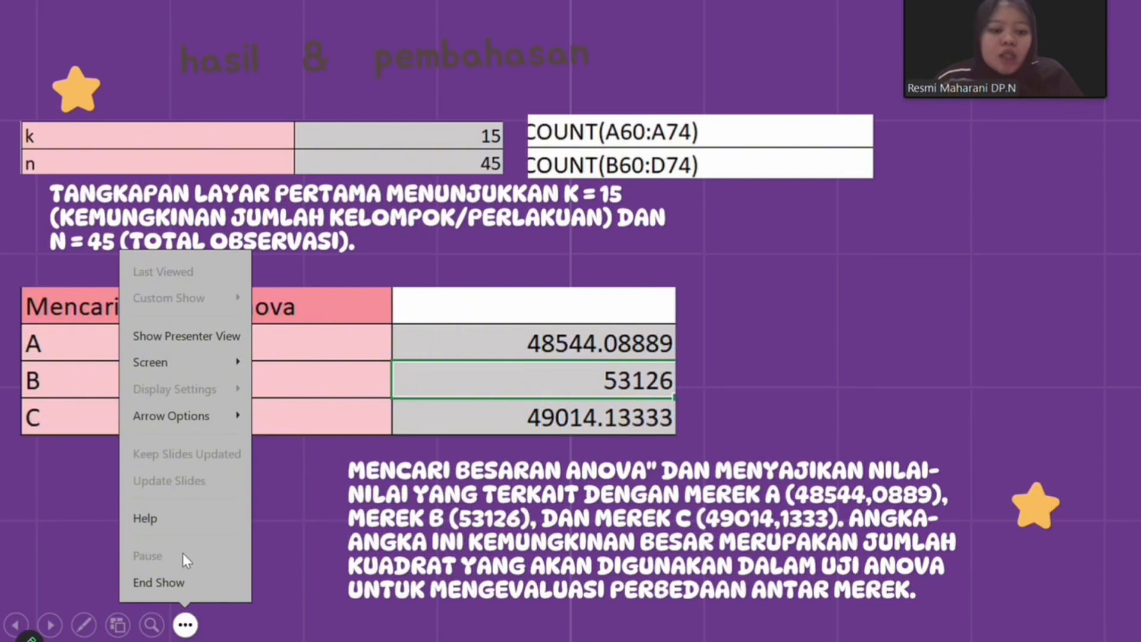
click(180, 582)
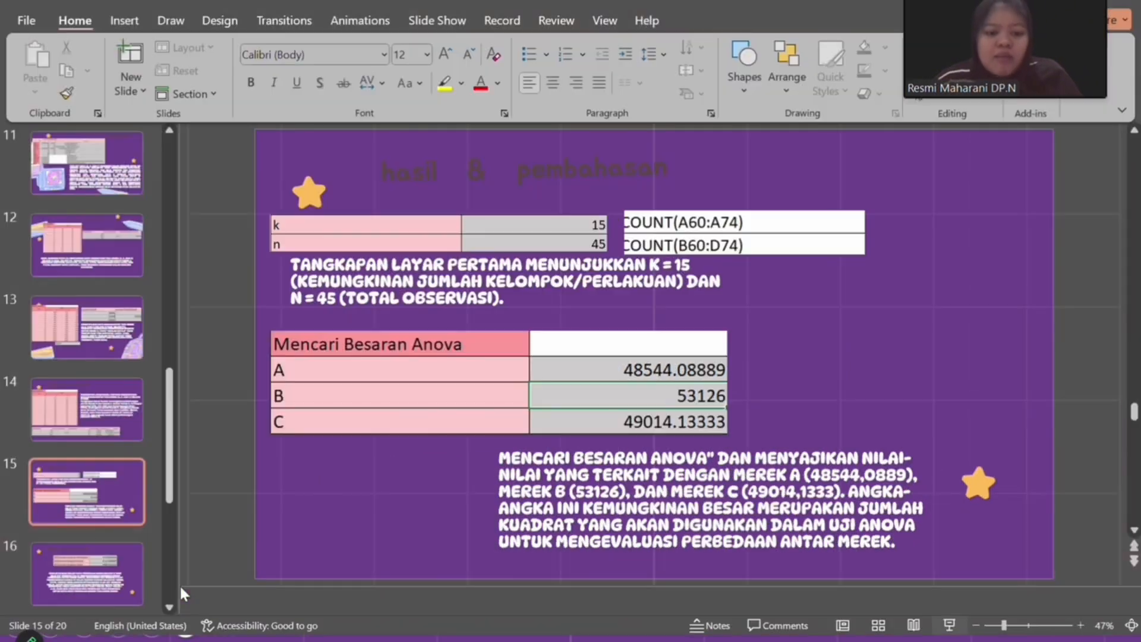
- Switch to the UAS_ADS Excel workbook and inspect the formula for Anova value A in G67 along with the data it references
mouse_move(541, 639)
click(618, 605)
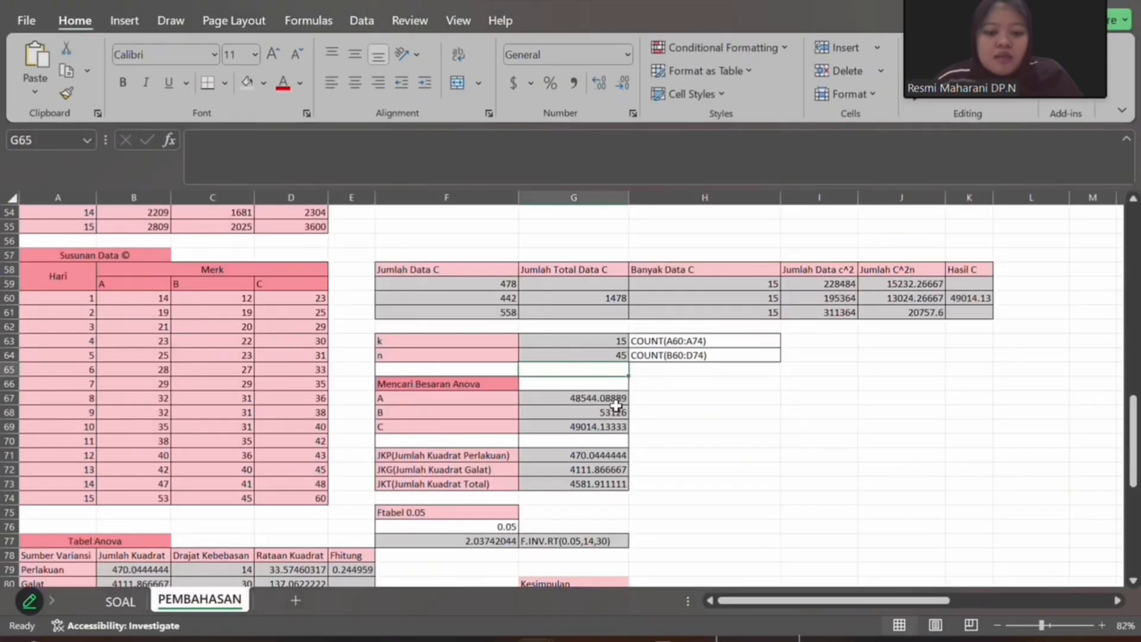
click(614, 401)
click(361, 155)
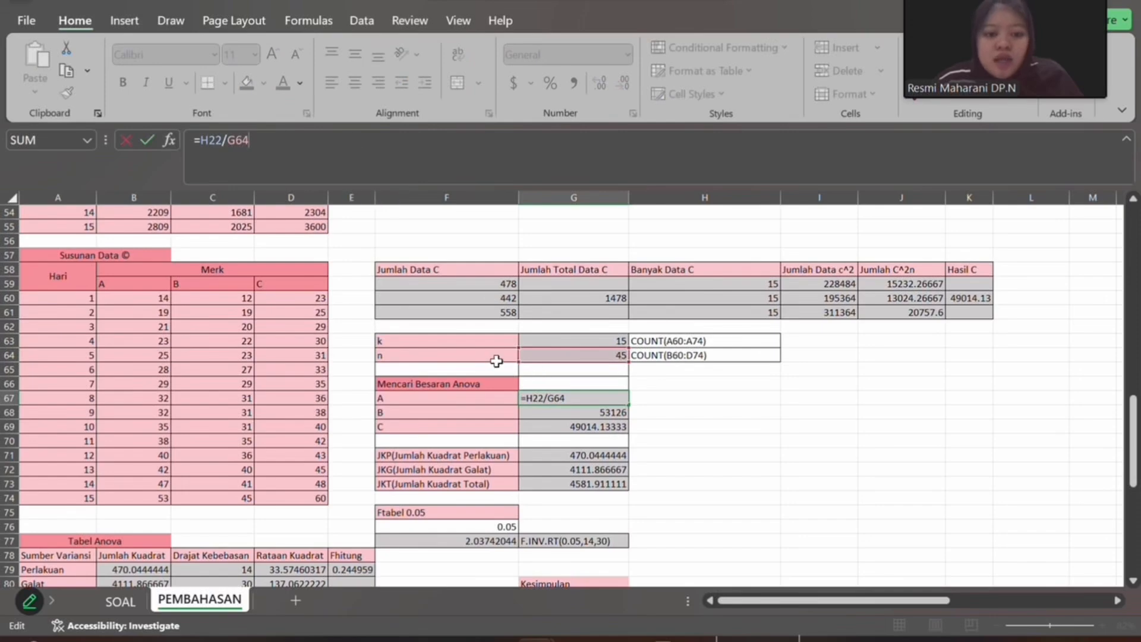
scroll(580, 374, up, 15)
scroll(578, 372, down, 17)
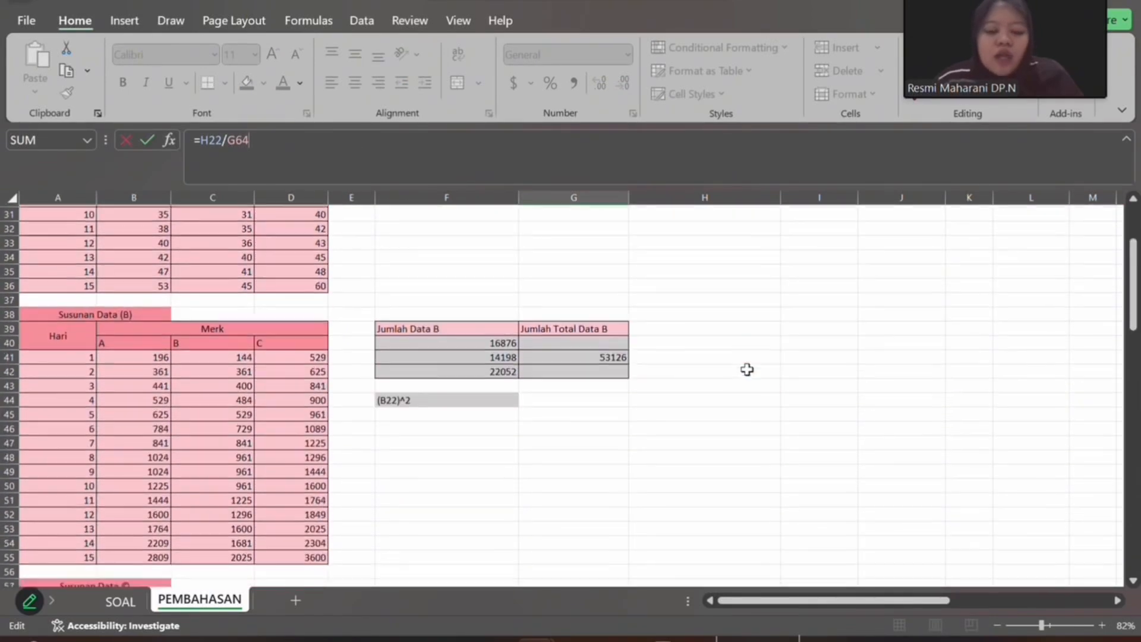
scroll(623, 419, up, 7)
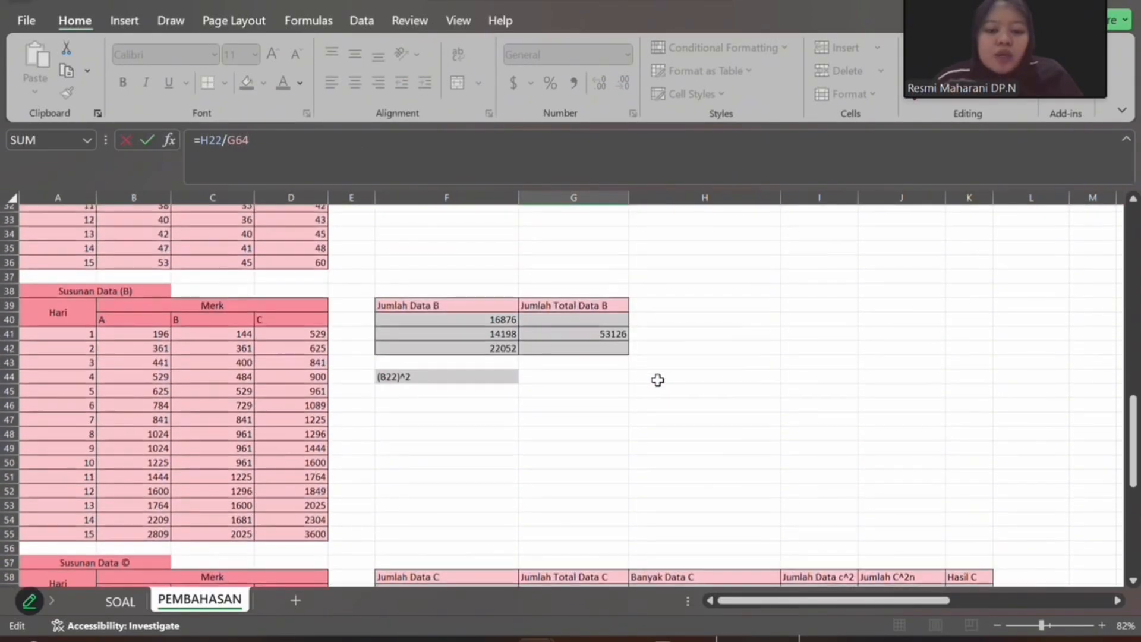
- Inspect the Jumlah Total Data B formula, the Hasil C formula and the formula for Anova value C in G69
click(598, 338)
scroll(594, 336, down, 9)
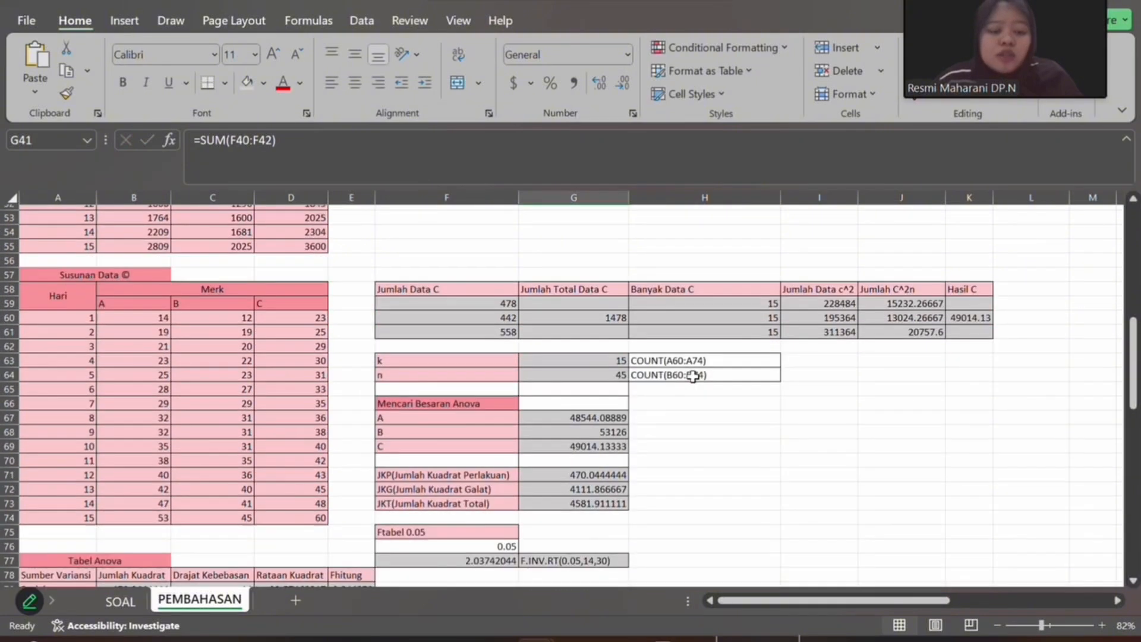
click(618, 354)
click(618, 369)
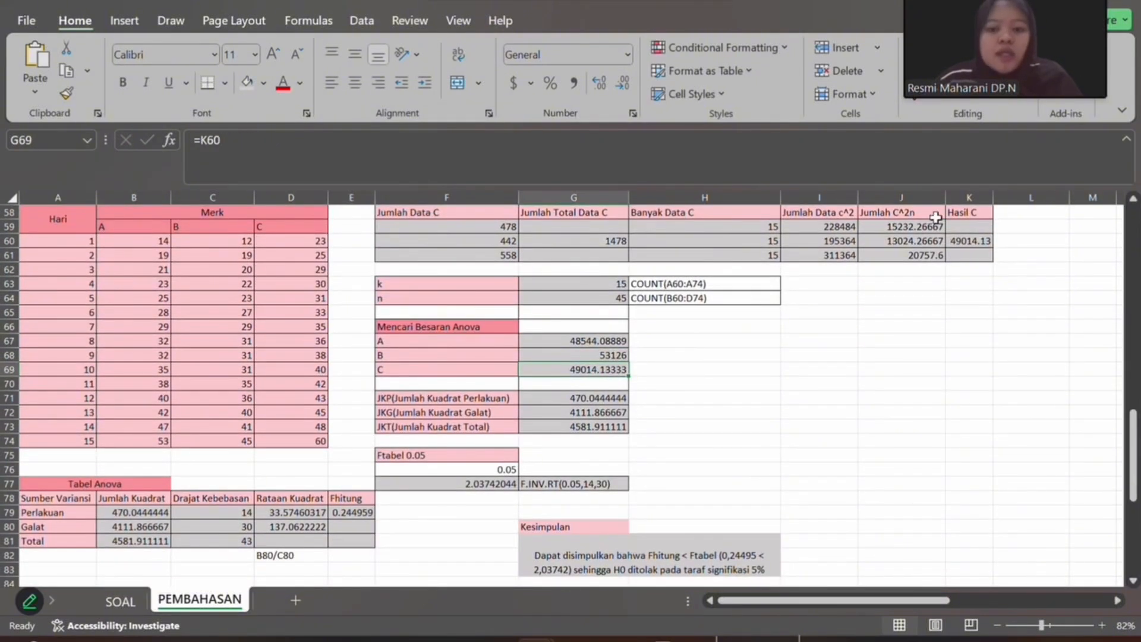
click(975, 243)
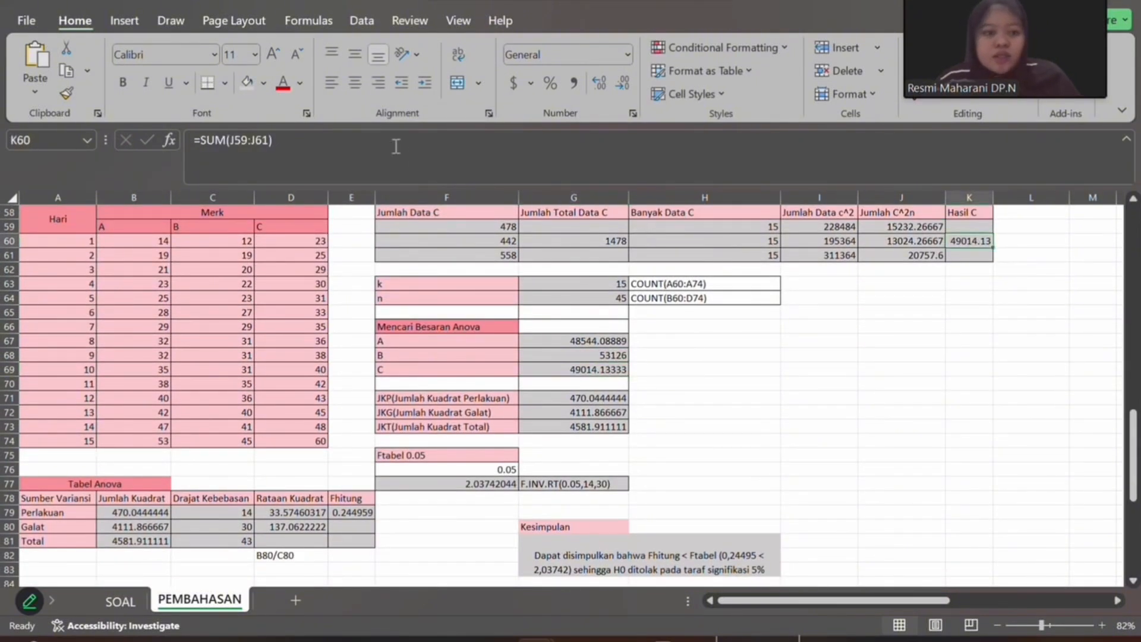
click(543, 379)
click(558, 368)
click(408, 150)
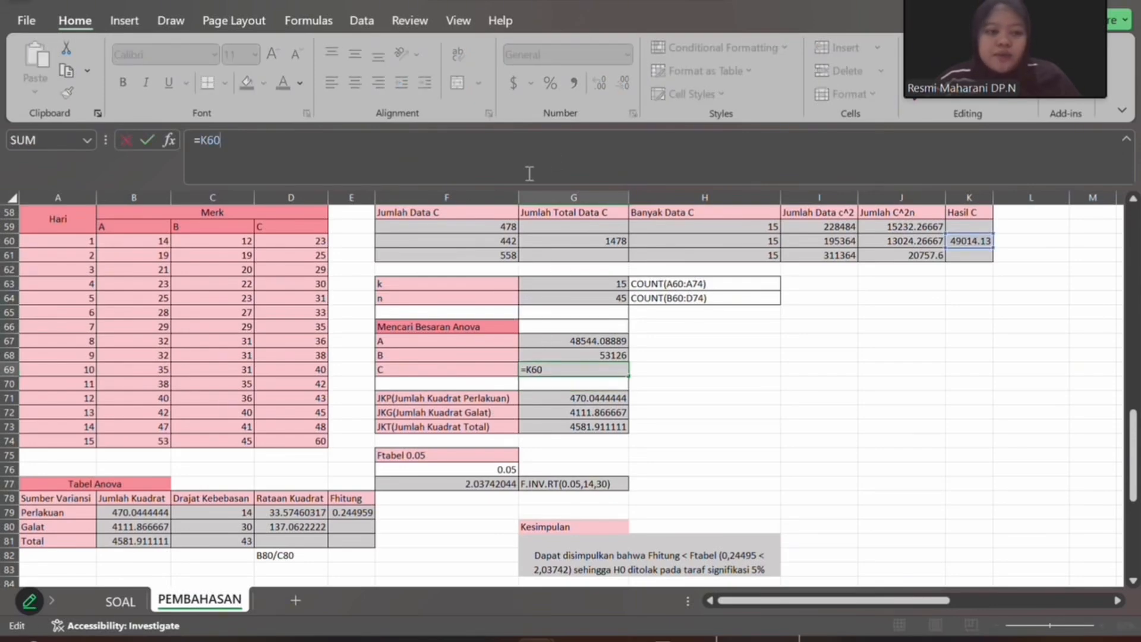
- Switch to the PowerPoint presentation, show the JKP, JKG and JKT slide in the slide show, and end the show
mouse_move(615, 638)
click(634, 609)
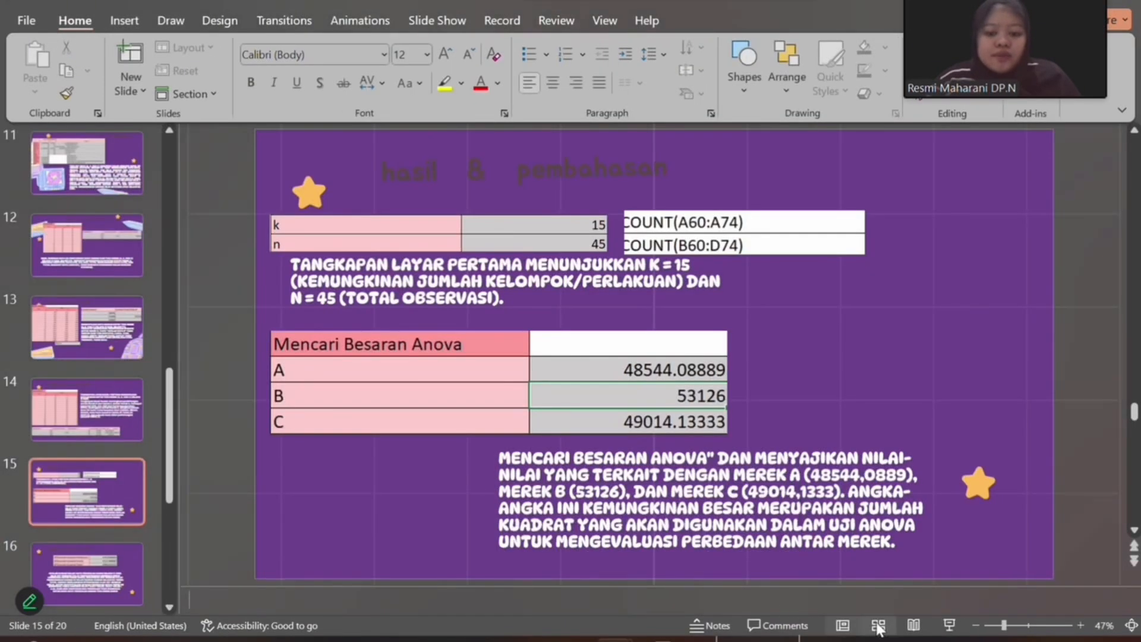
click(949, 626)
key(Right)
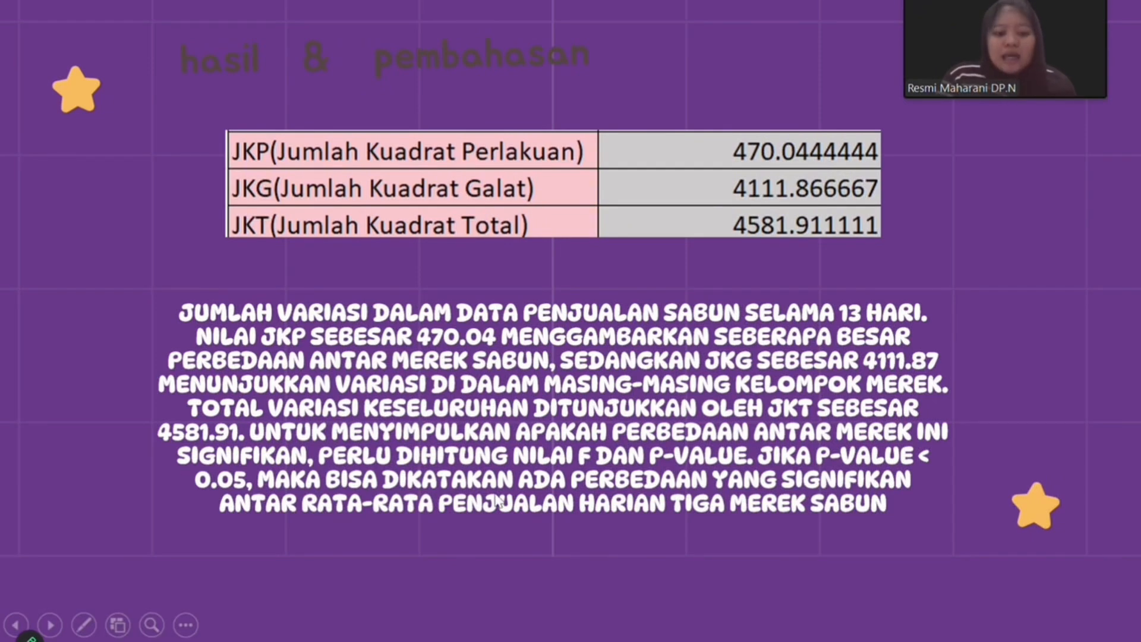
click(186, 624)
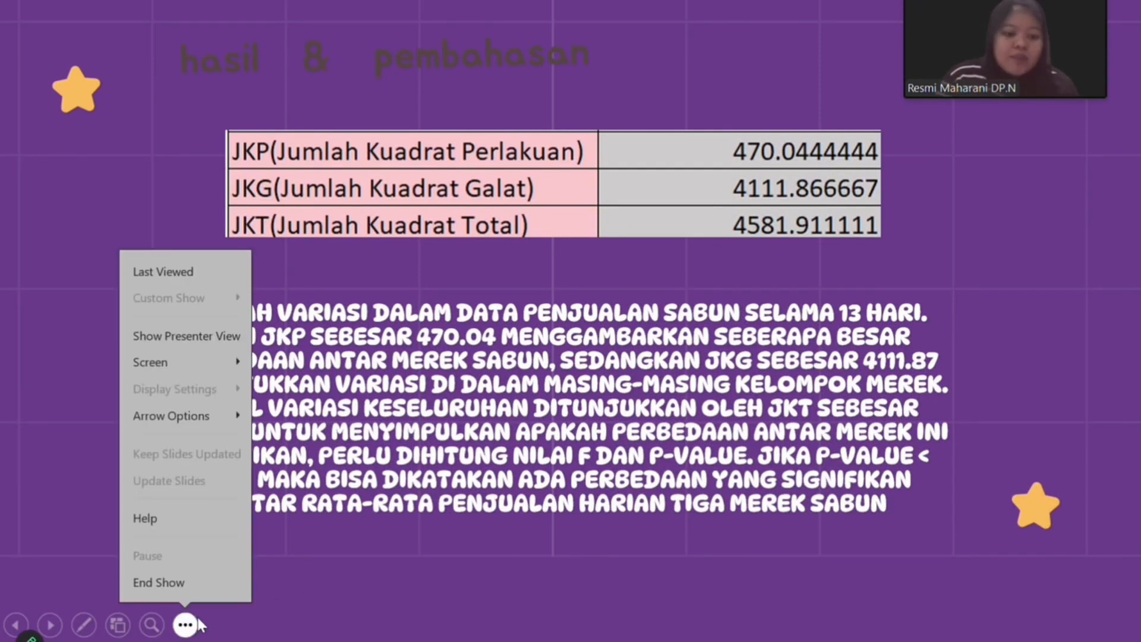
click(159, 587)
- Switch to the UAS_ADS Excel workbook and inspect the JKP, JKG and JKT formulas in G71 to G73 with their referenced cells
mouse_move(536, 640)
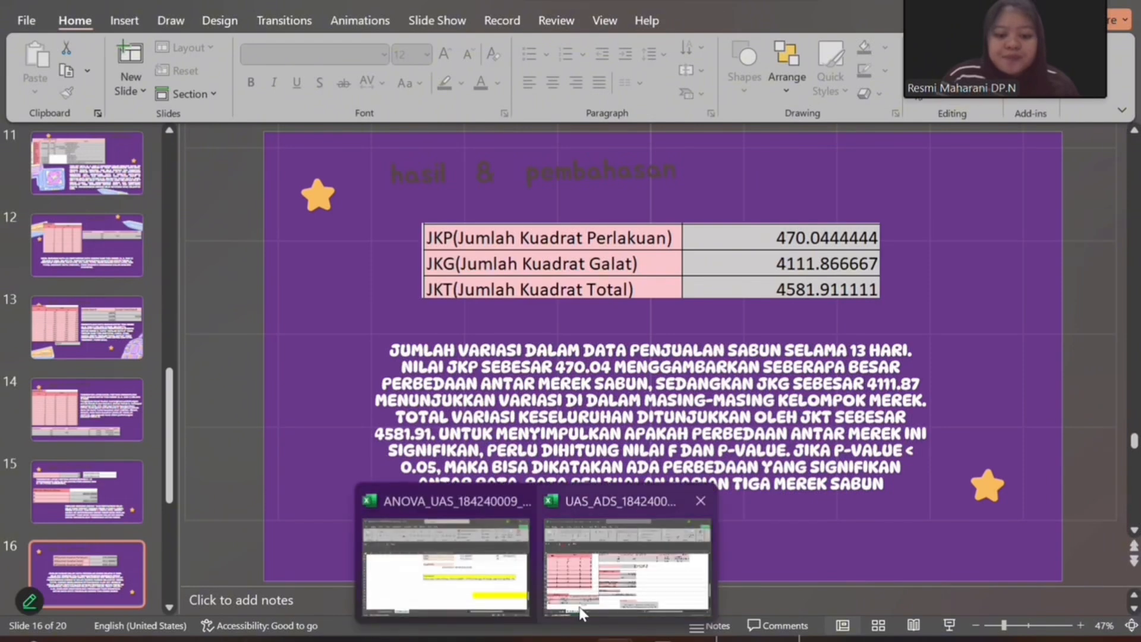
click(581, 611)
click(572, 397)
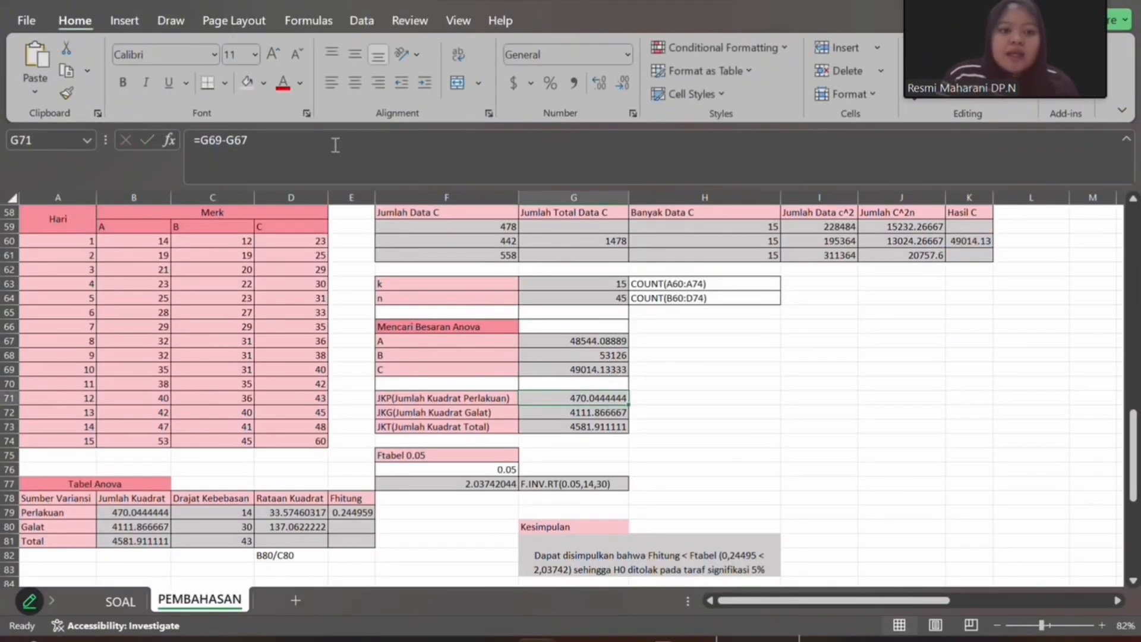
key(F2)
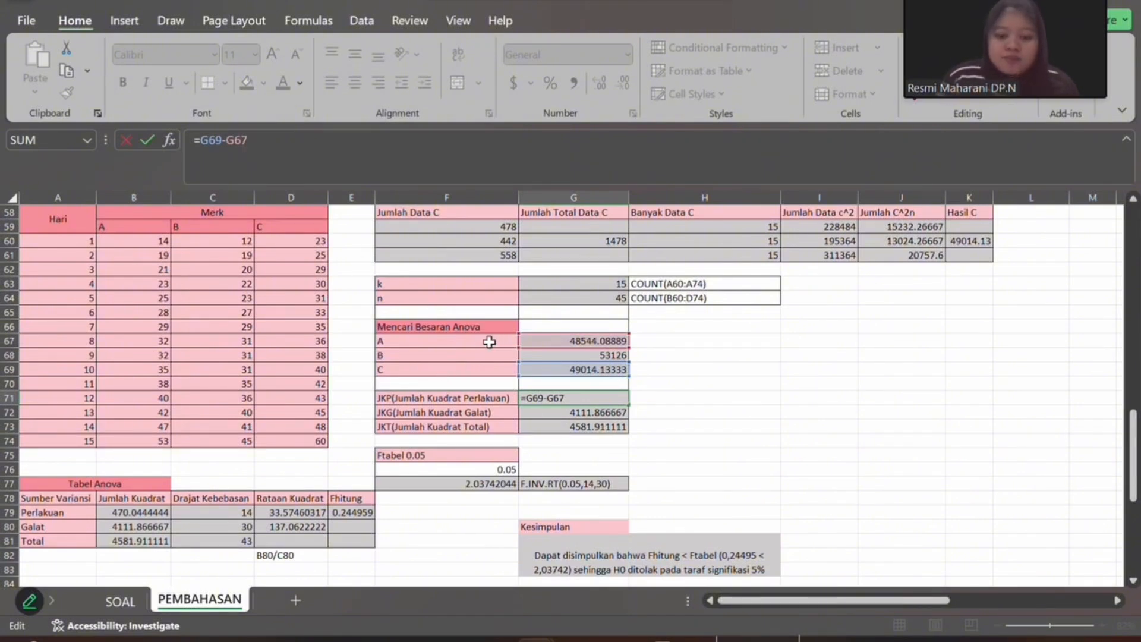
key(Return)
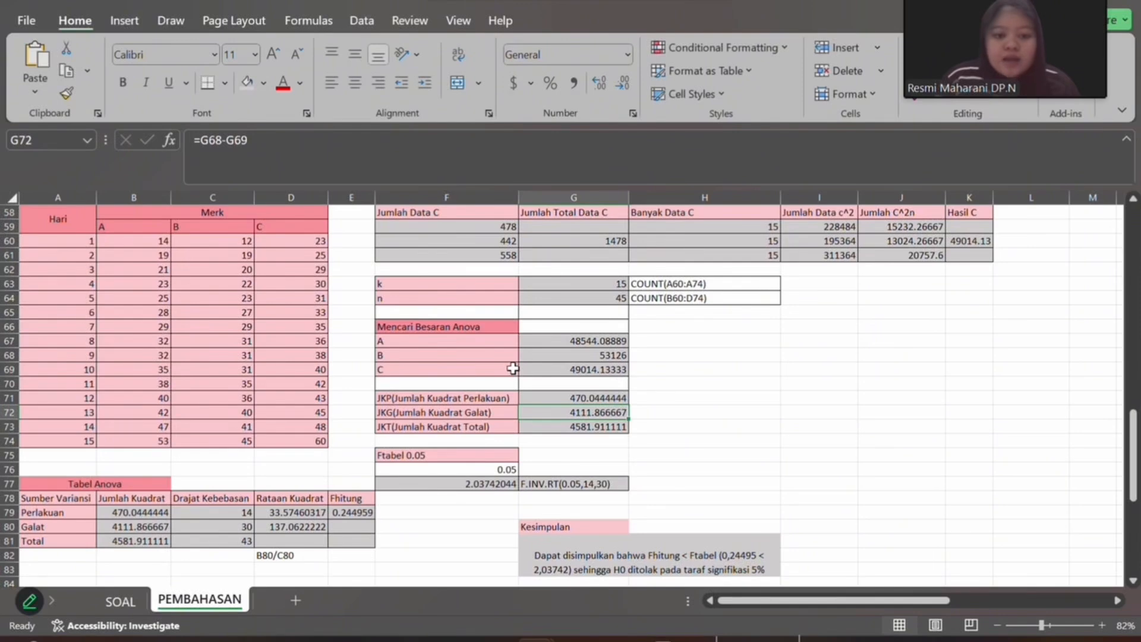
key(F2)
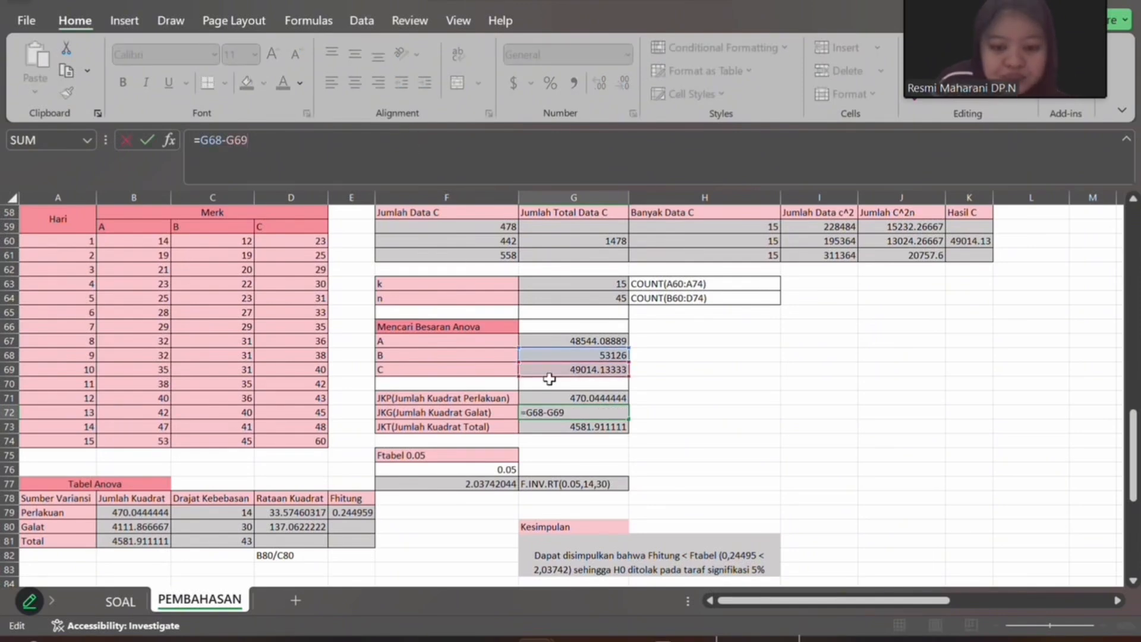
key(Return)
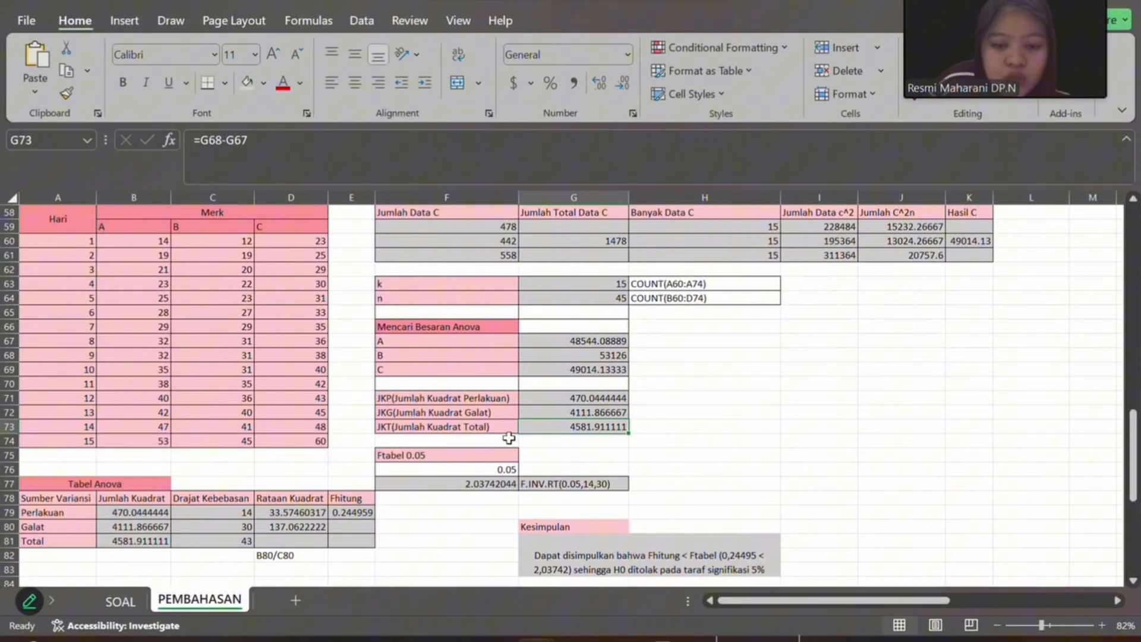
click(448, 140)
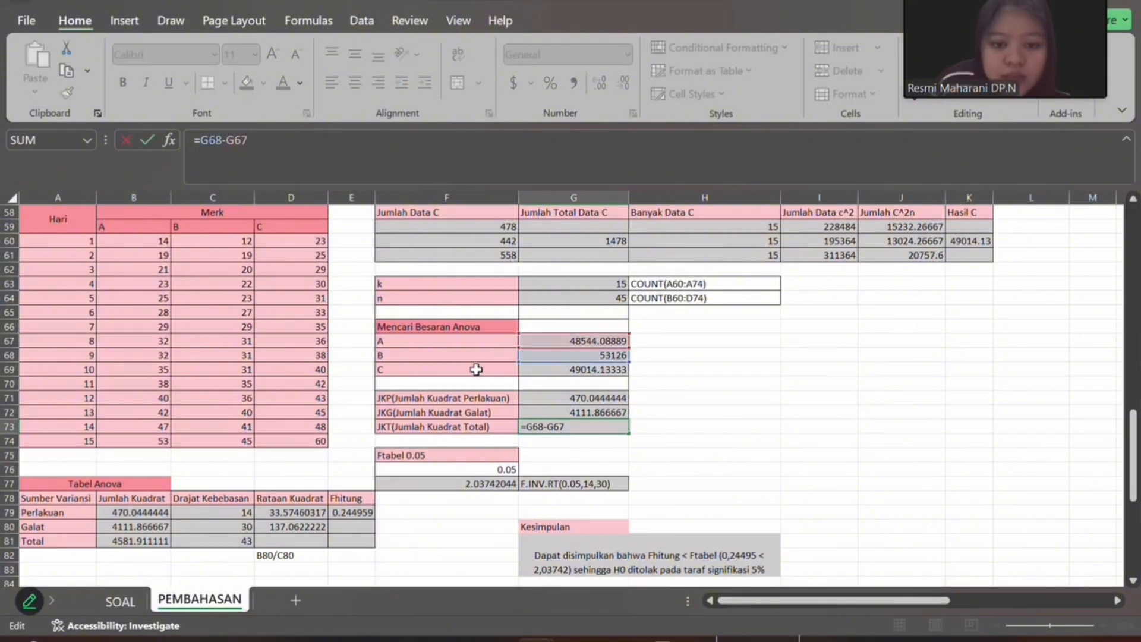
key(Return)
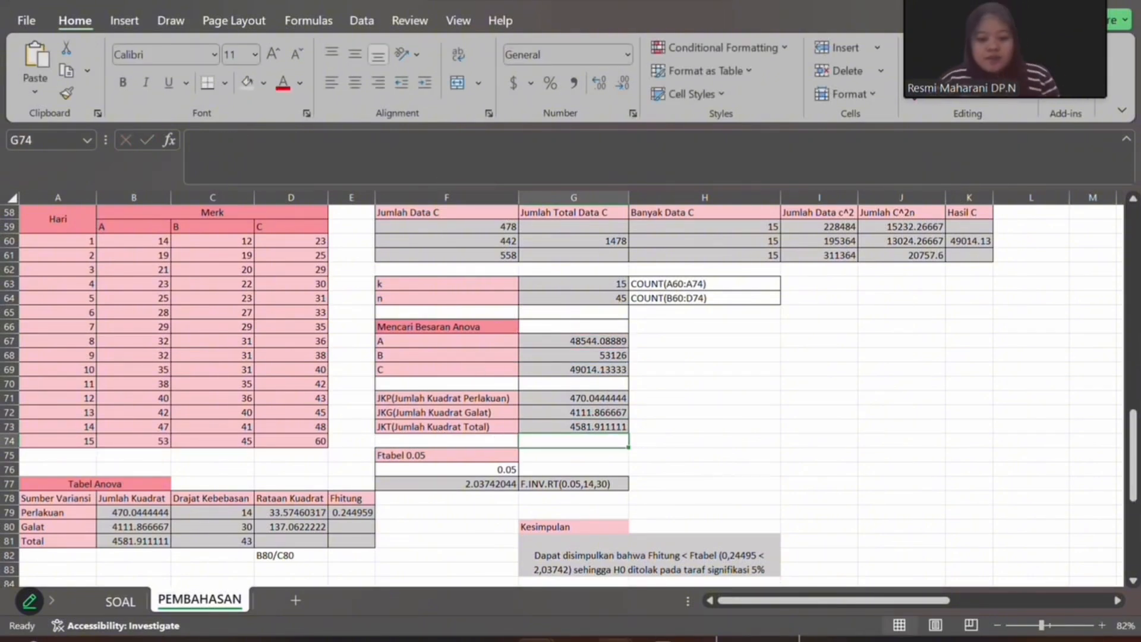
- Switch to the PowerPoint presentation and close the Windows Settings window covering it
mouse_move(615, 639)
click(675, 570)
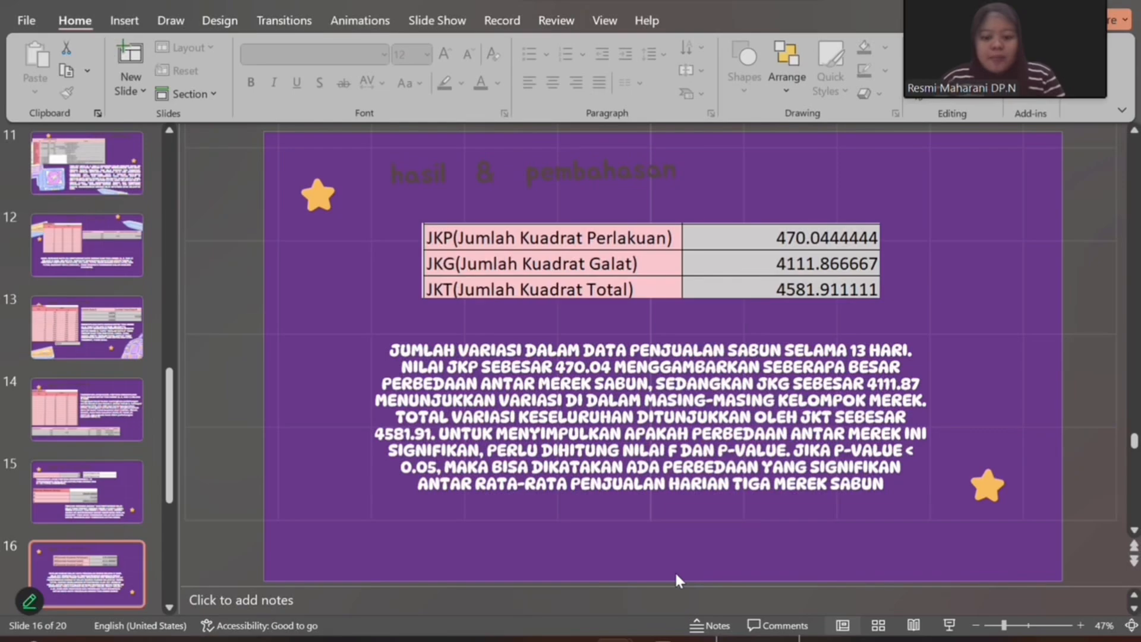
click(949, 625)
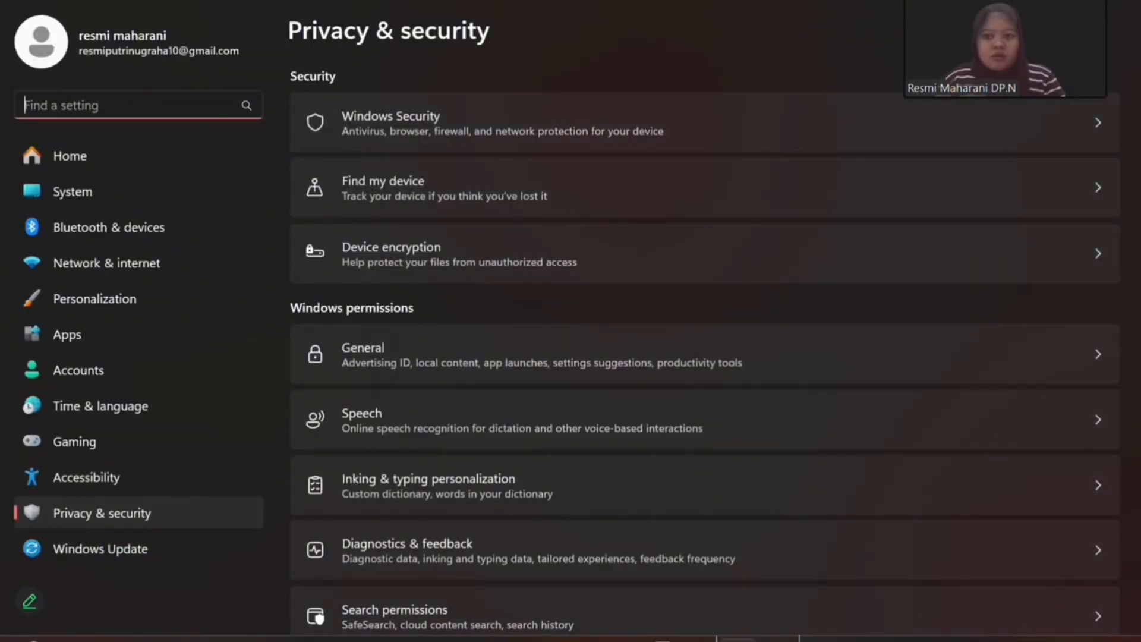
drag(1033, 0, 1031, 41)
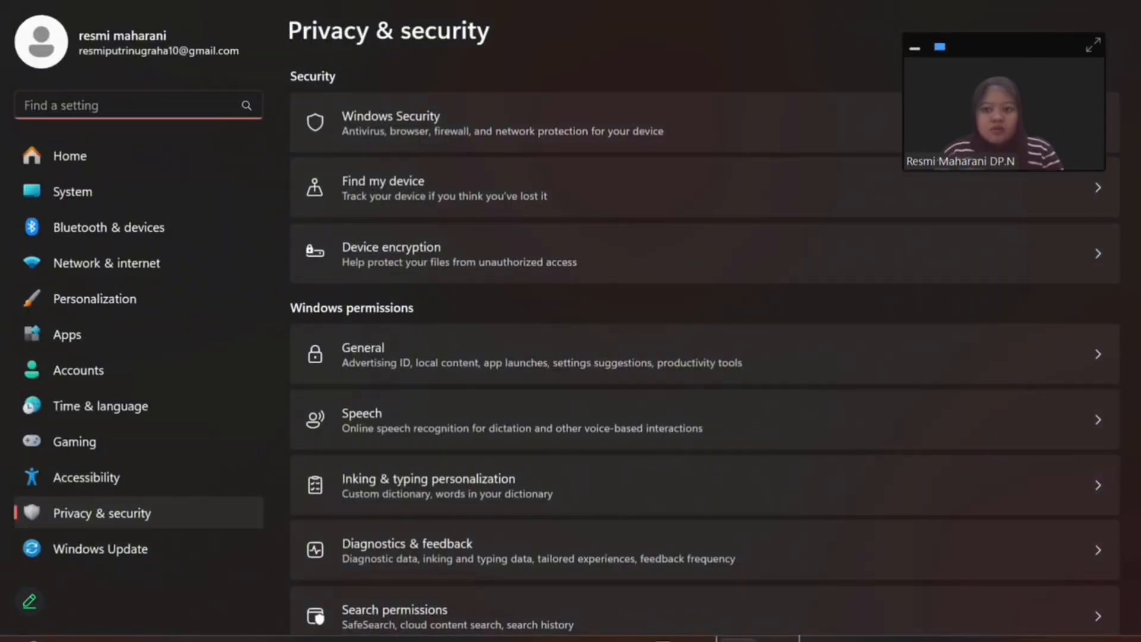
click(1123, 1)
- Show the Tabel Anova and Ftabel 0.05 slide in the slide show, and end the show
click(949, 625)
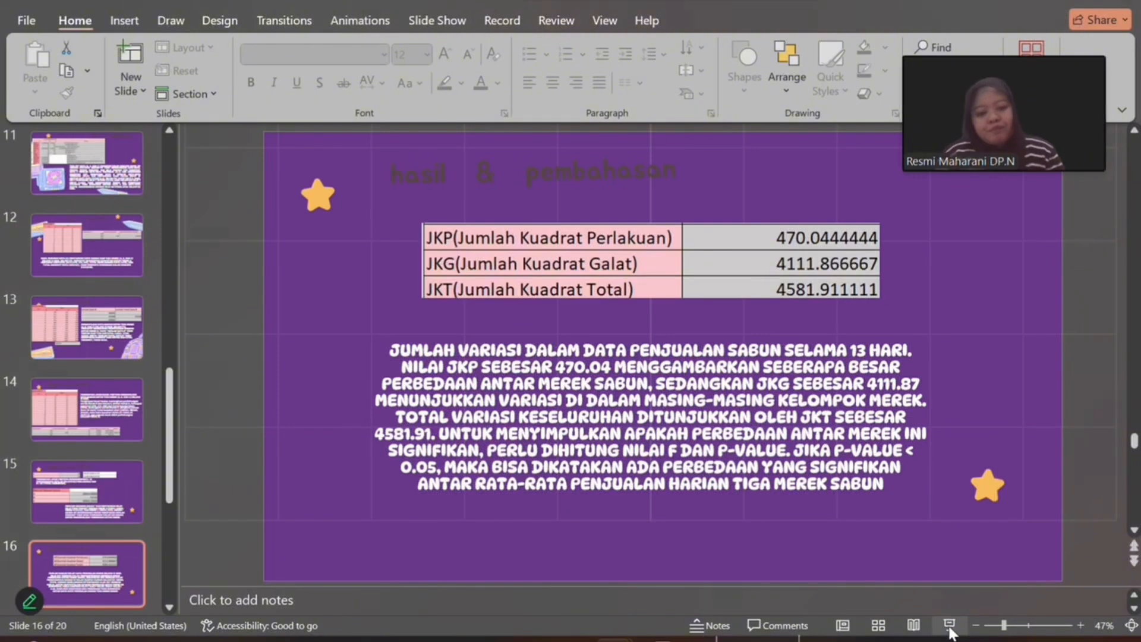
click(744, 458)
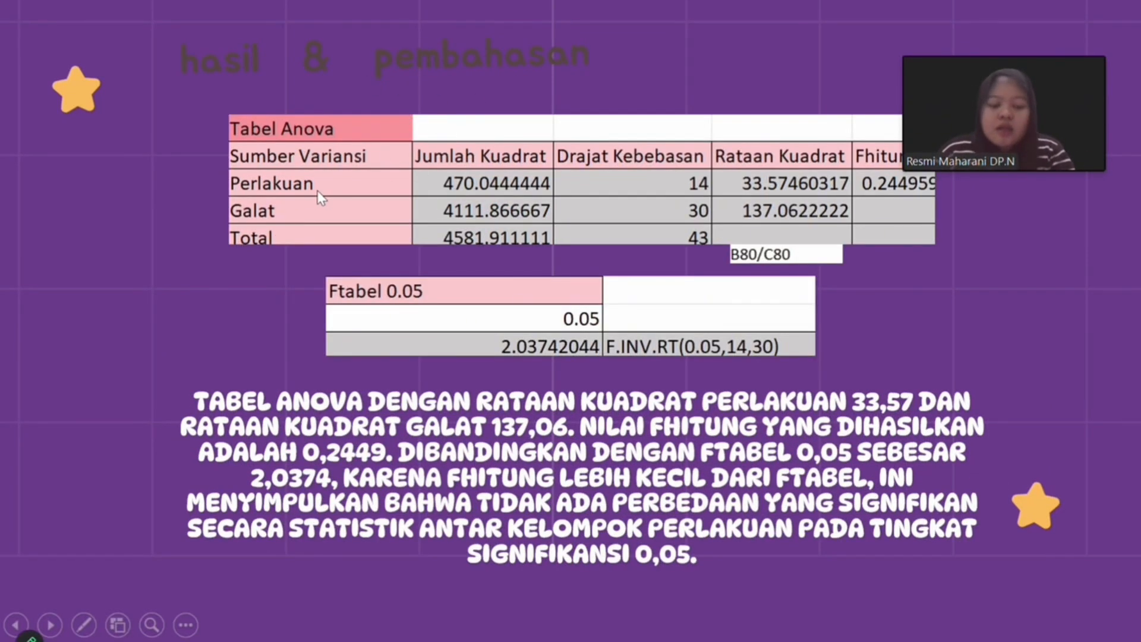
scroll(685, 160, up, 4)
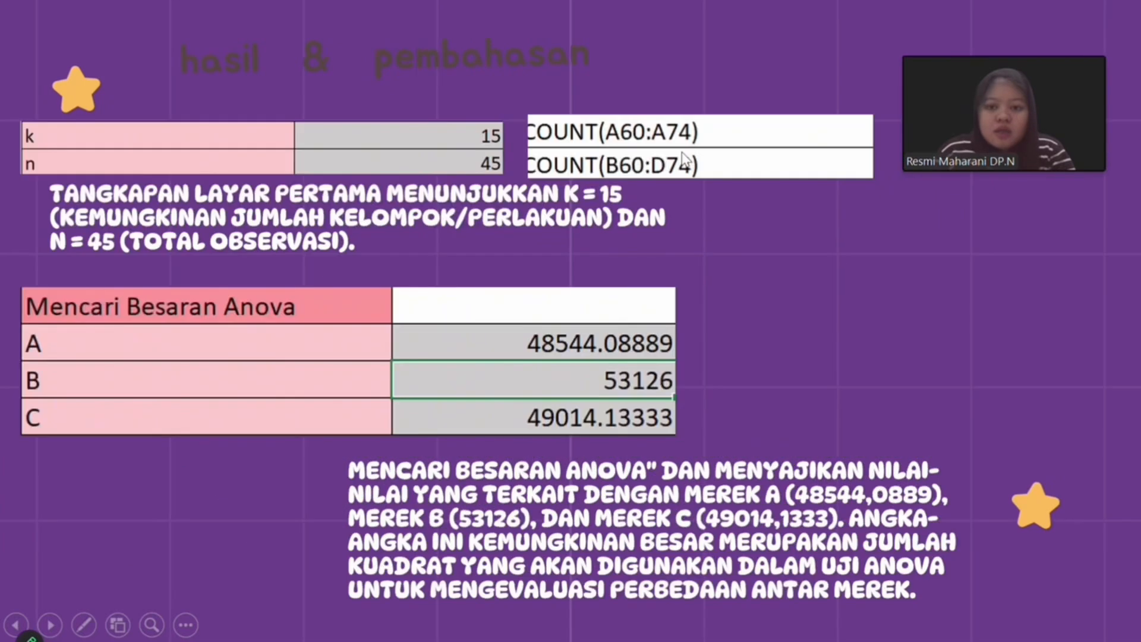
scroll(684, 159, down, 4)
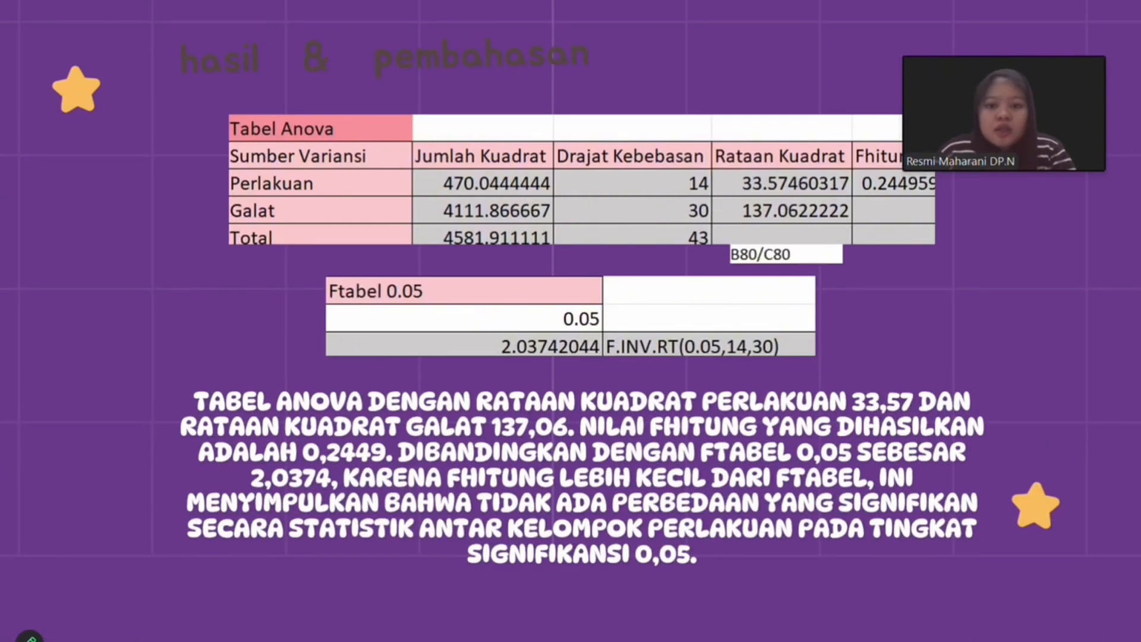
drag(1018, 48, 1044, 6)
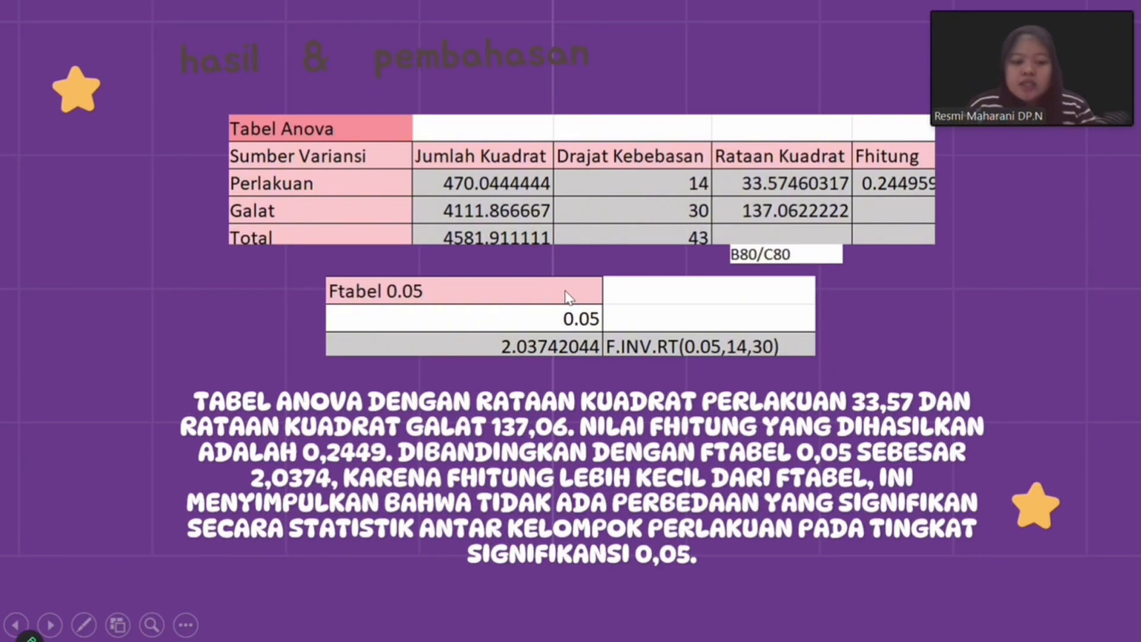
click(186, 624)
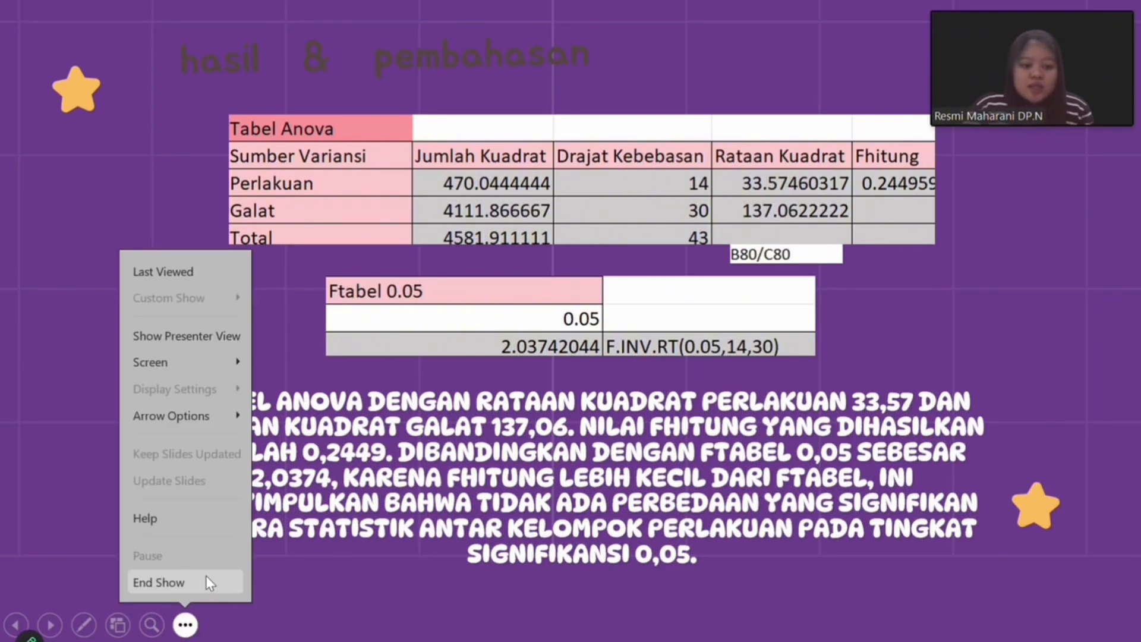
click(206, 577)
- Switch to the UAS_ADS Excel workbook and inspect the Jumlah Kuadrat formula for Perlakuan in the Tabel Anova
mouse_move(537, 639)
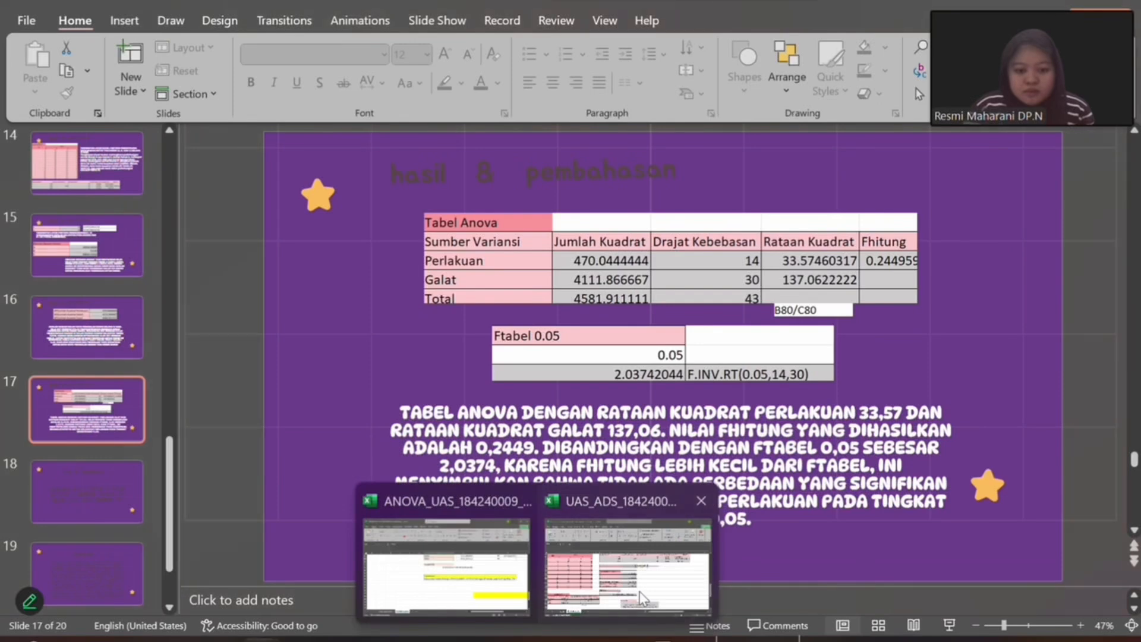
click(612, 555)
scroll(363, 449, down, 3)
click(143, 394)
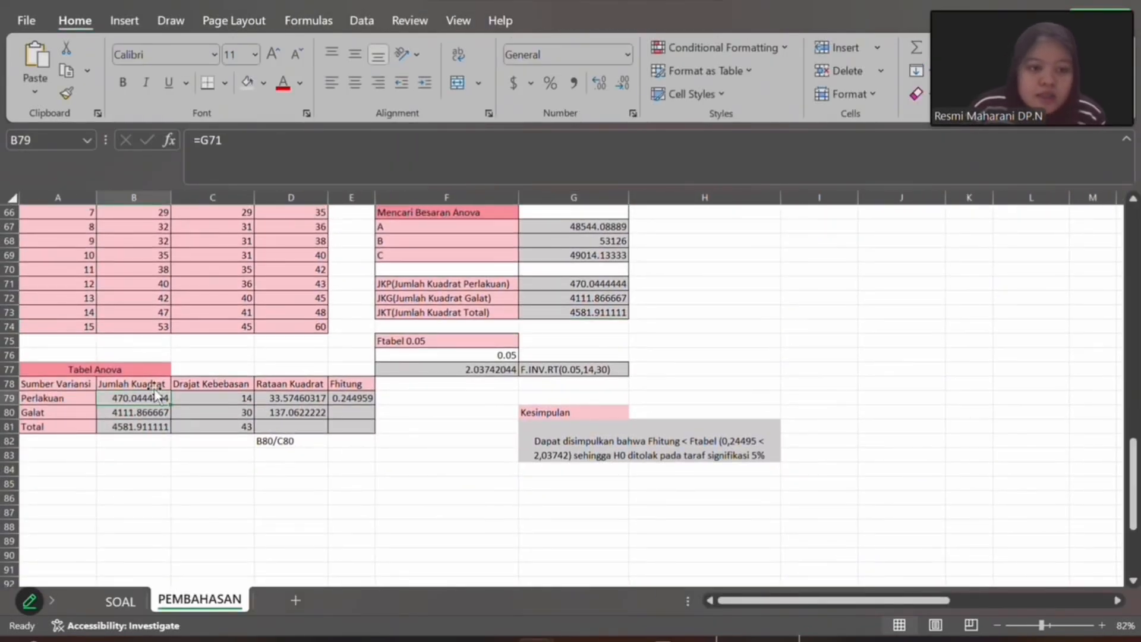
- Inspect the Jumlah Kuadrat and Drajat Kebebasan formulas for Perlakuan in B79 and C79 of the Tabel Anova
click(229, 153)
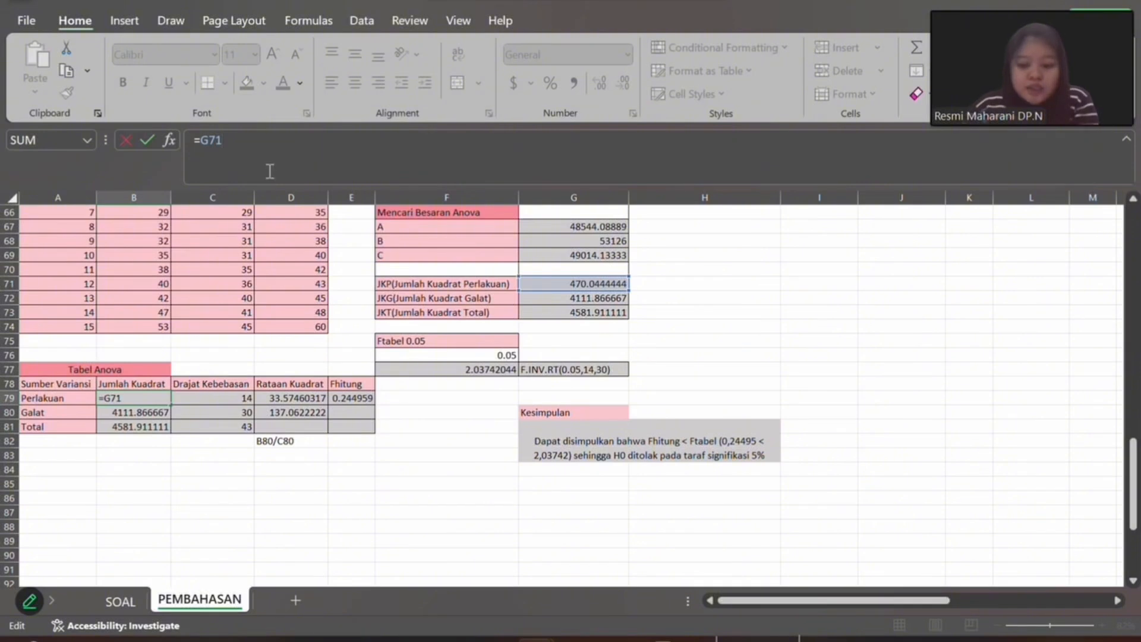
key(Return)
click(214, 399)
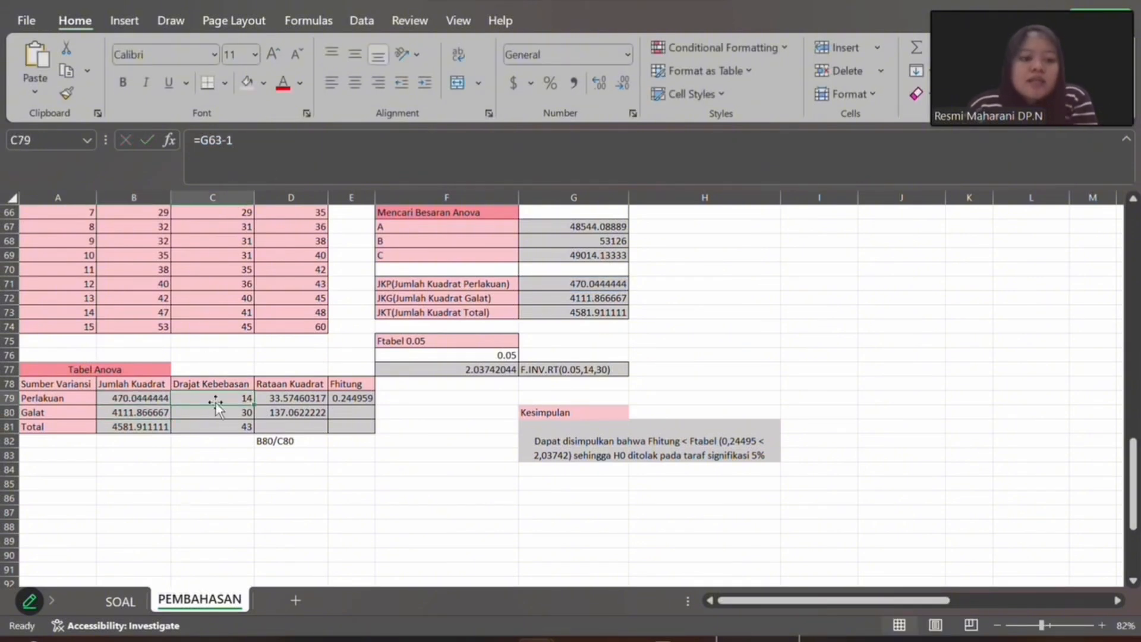
click(268, 132)
key(Return)
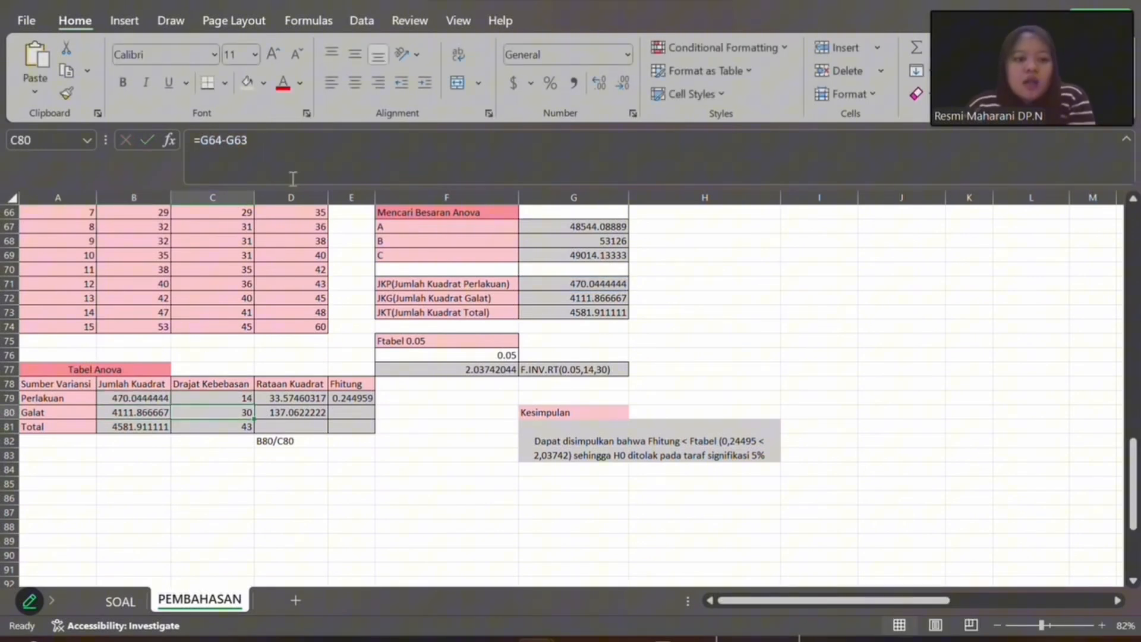
- Inspect the Drajat Kebebasan formulas for Galat and Total in C80 and C81 with their referenced k and n cells
click(286, 150)
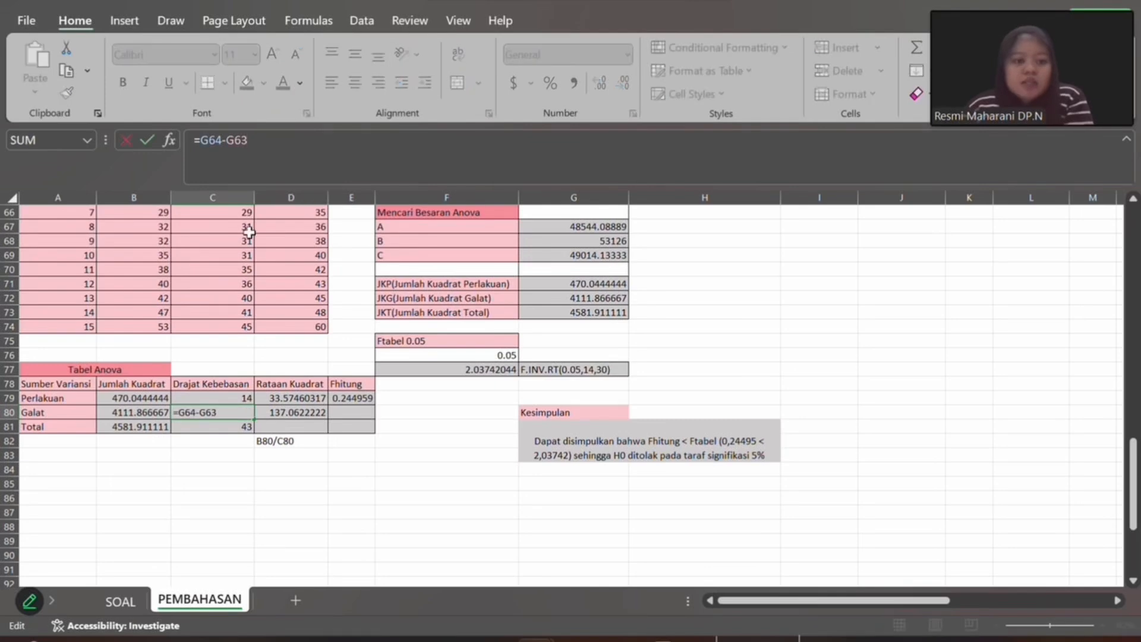
scroll(349, 333, up, 5)
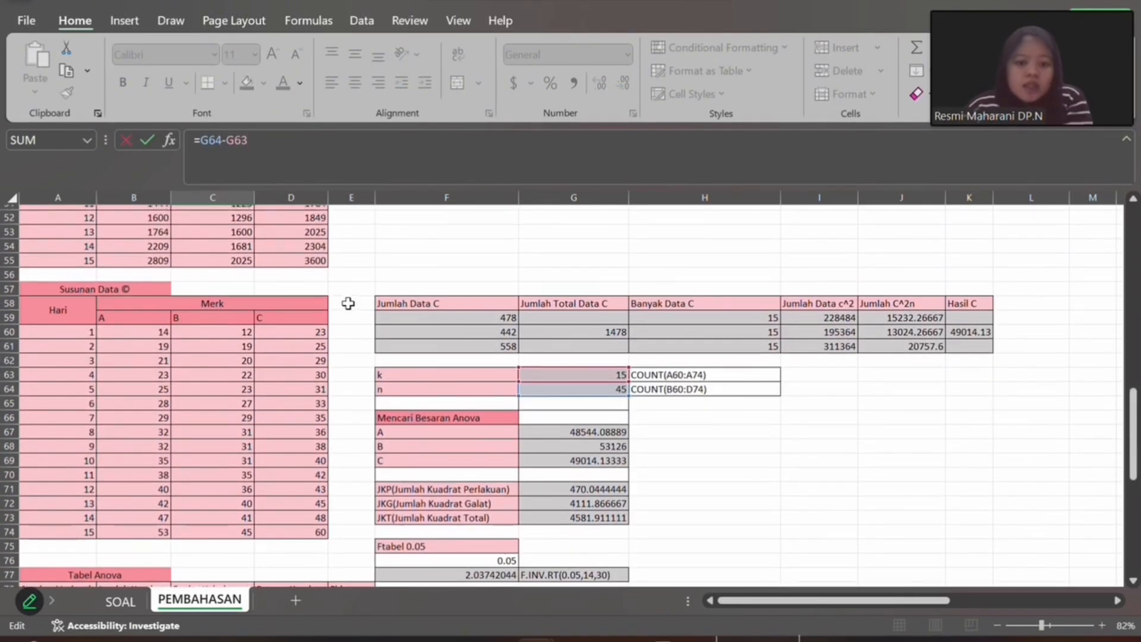
scroll(464, 357, down, 2)
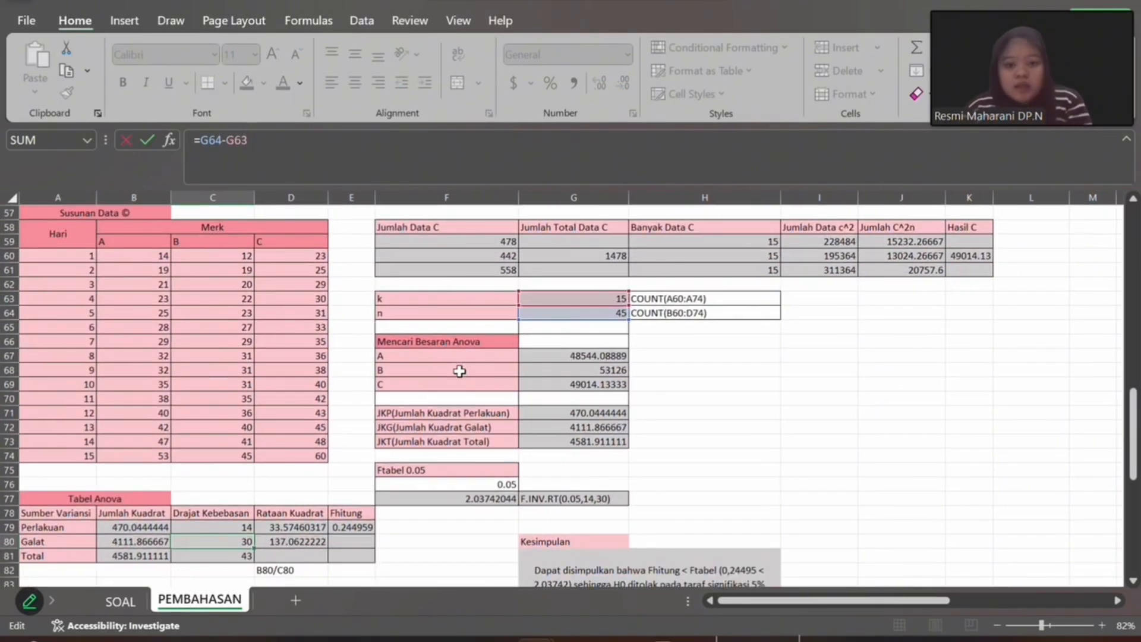
key(Return)
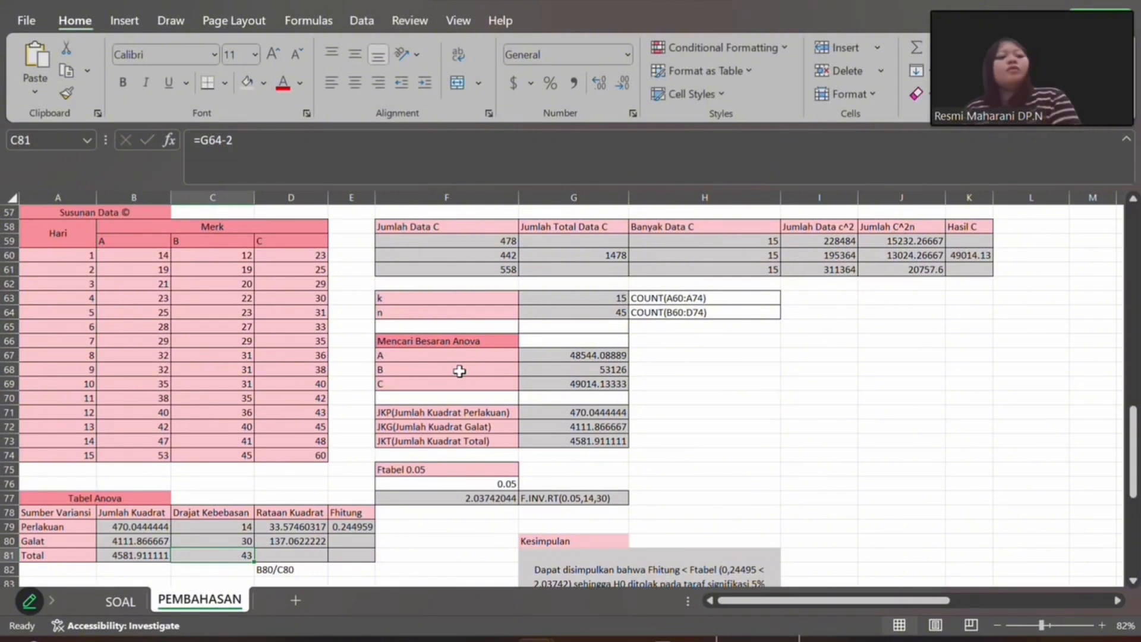
click(293, 142)
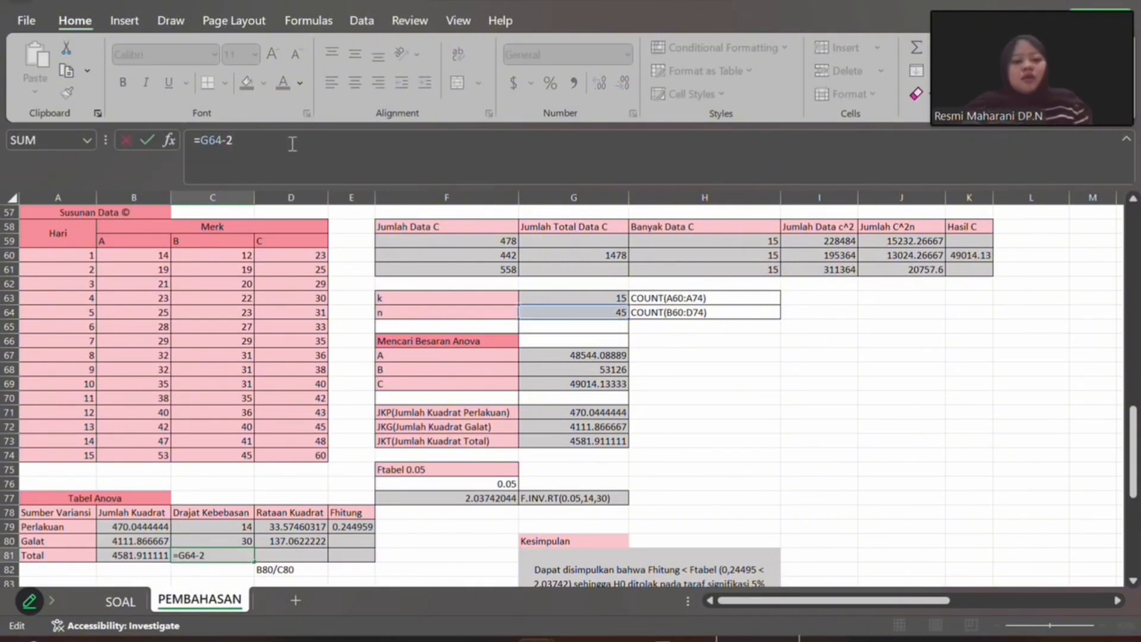
key(Return)
- Inspect the Rataan Kuadrat formulas in D79 and D80 and the Fhitung formula in E79
scroll(407, 495, down, 1)
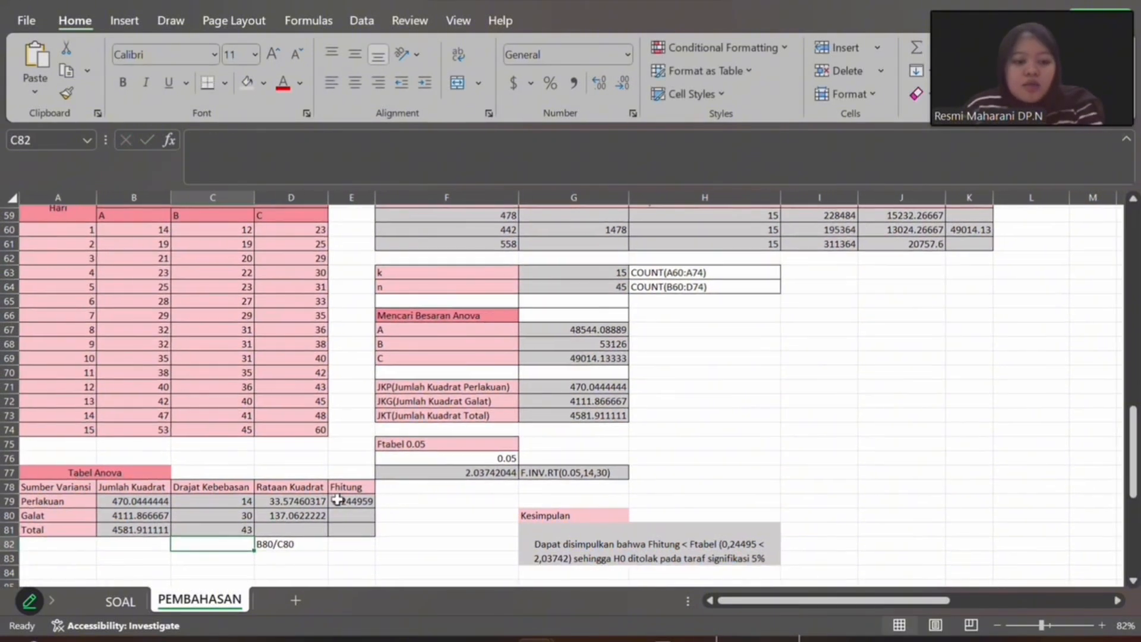
click(310, 499)
click(284, 142)
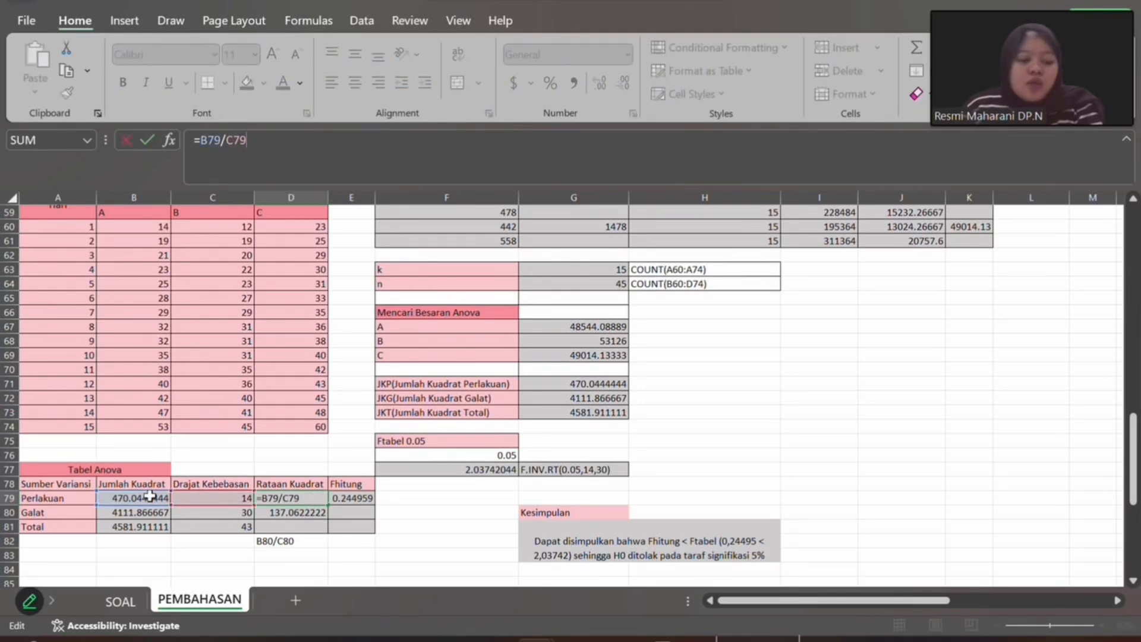
key(Return)
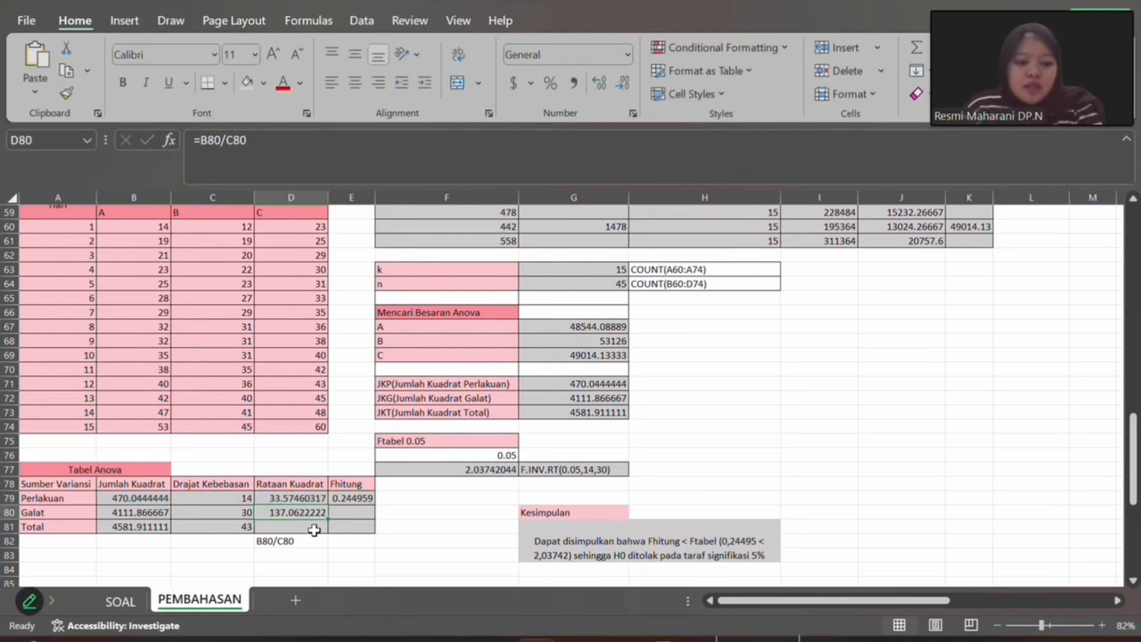
scroll(314, 523, down, 1)
click(362, 454)
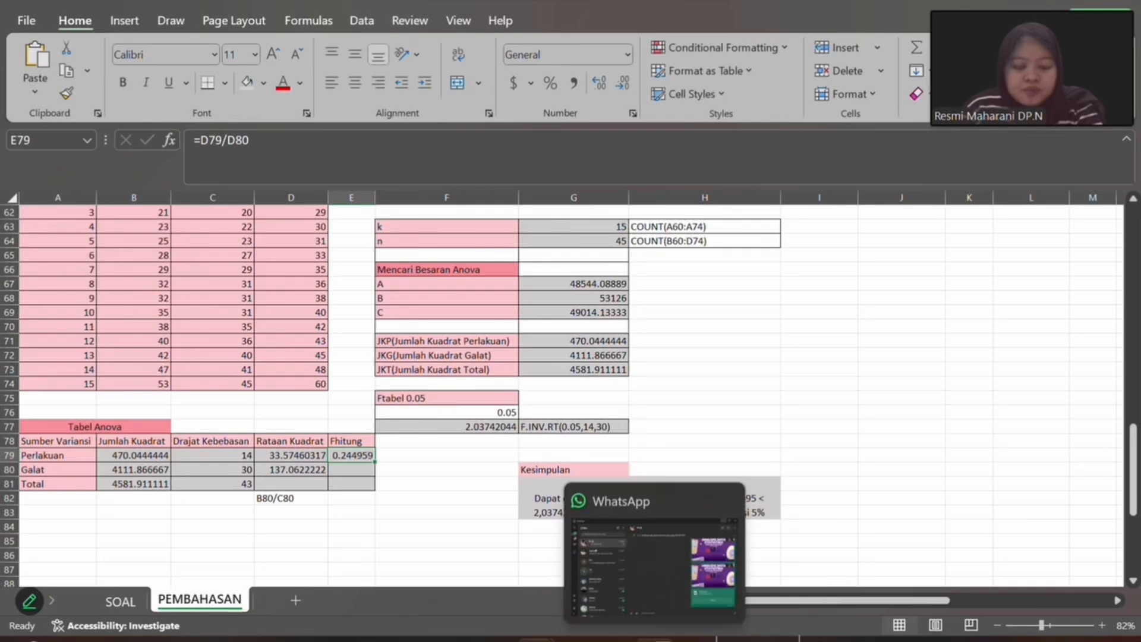
- Switch to the PowerPoint presentation, show the Tabel Anova slide 17 in the slide show, and advance to the conclusion slide
click(666, 618)
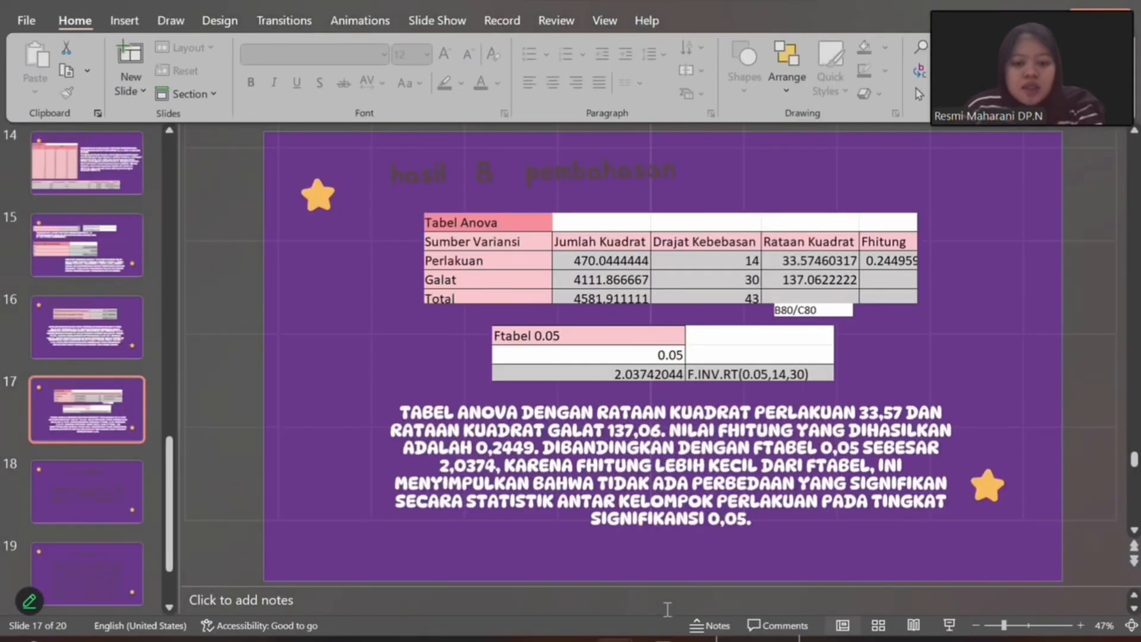
click(950, 625)
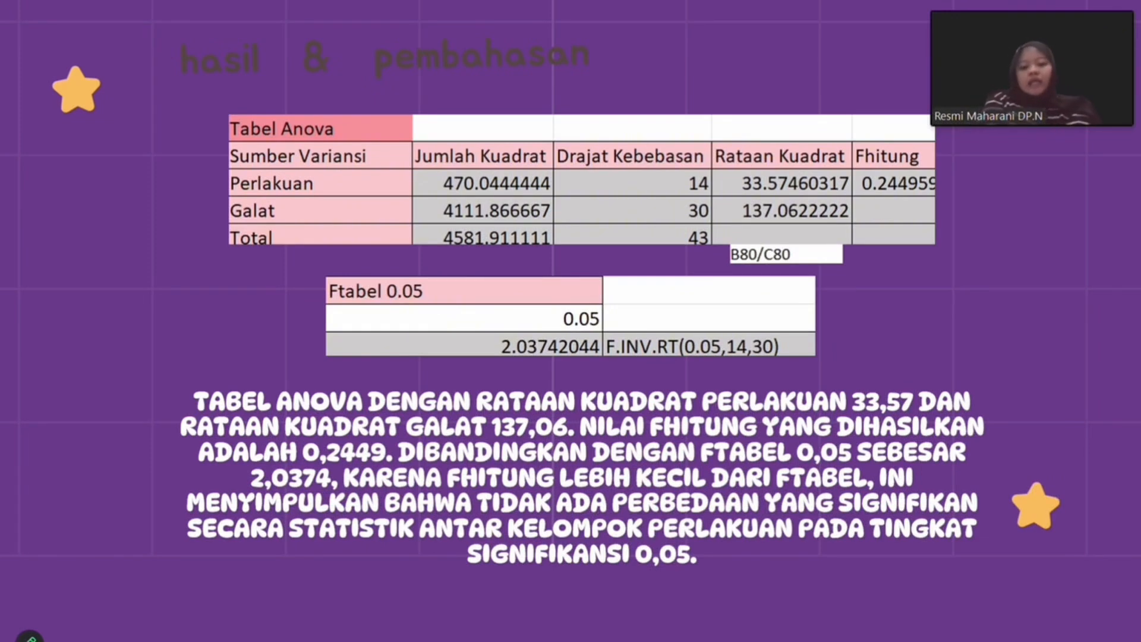
click(497, 128)
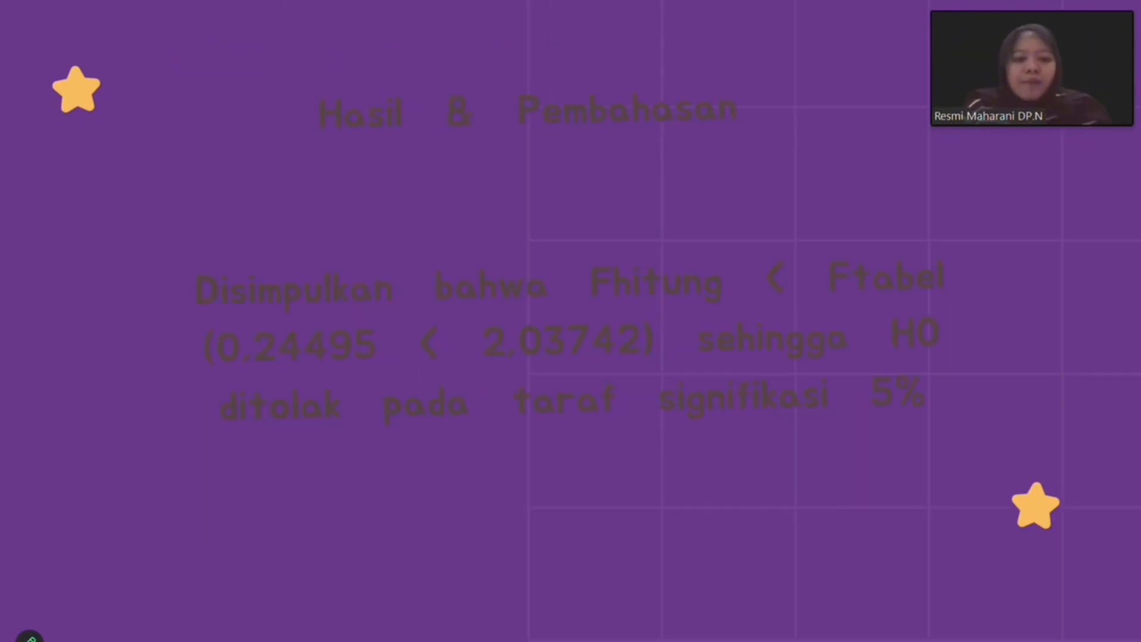